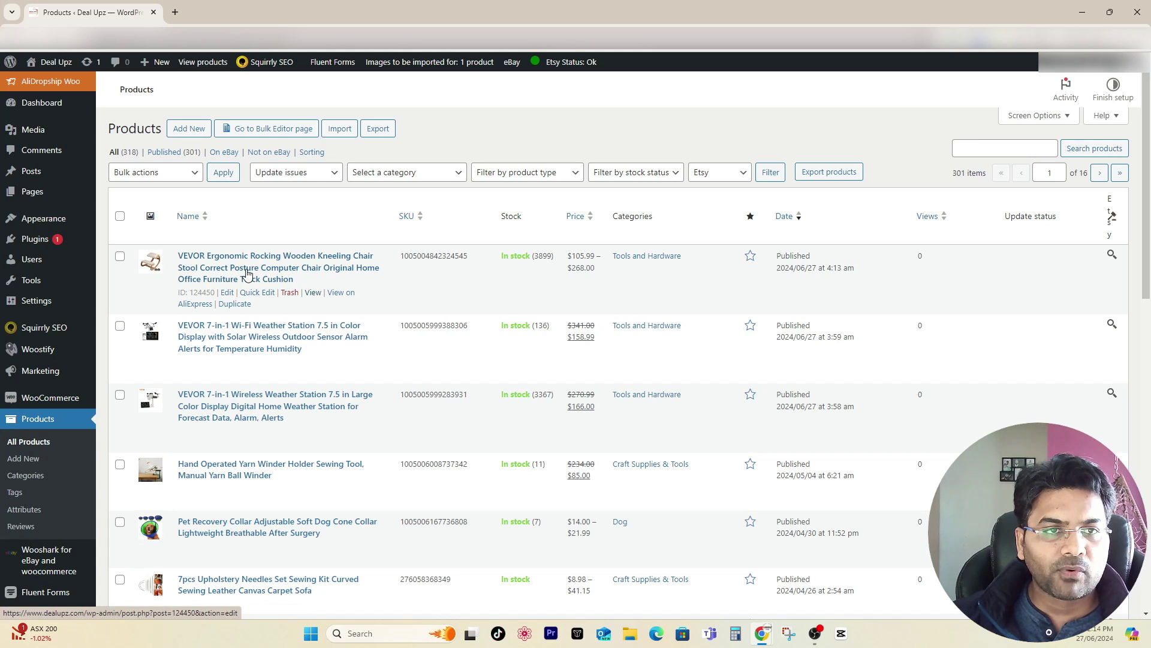
Step: Select the kneeling chair and the two VEVOR weather station products
click(120, 217)
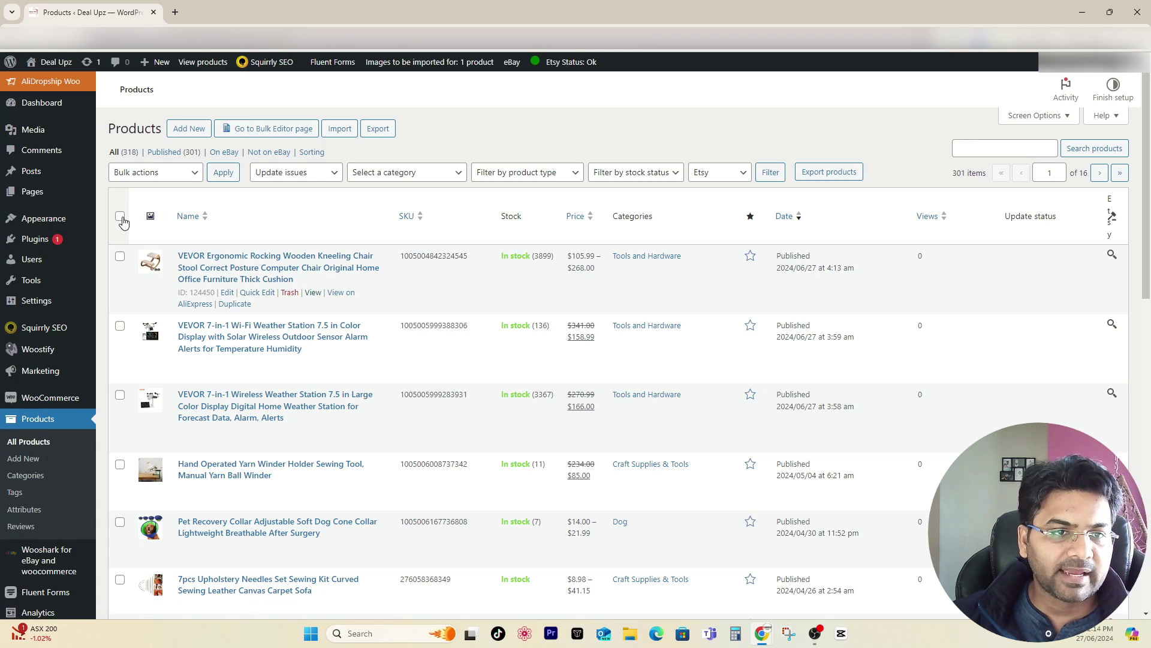
click(120, 256)
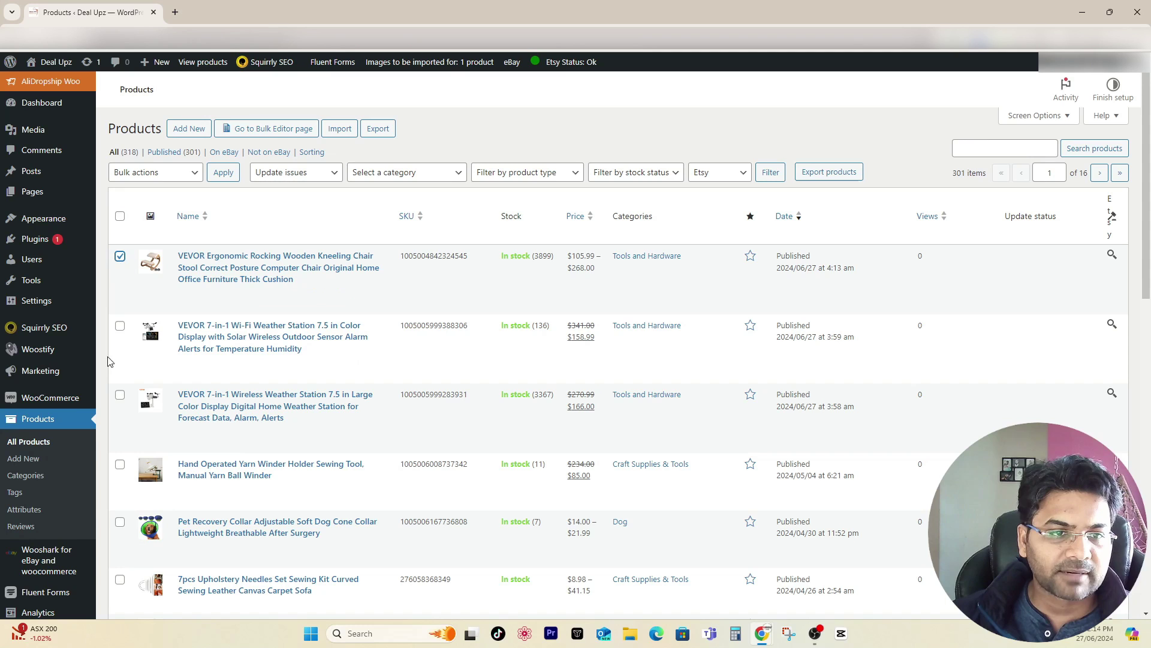
click(120, 326)
click(119, 397)
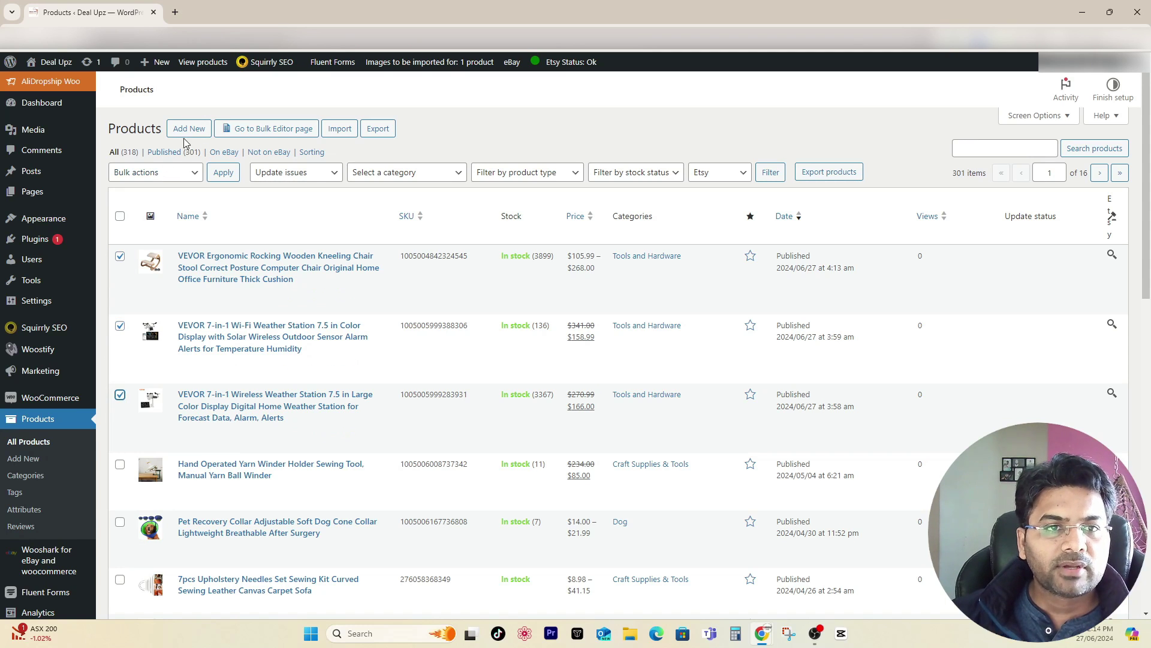
Step: Apply the Edit bulk action and review the Bulk Edit fields, all left at no change
click(150, 173)
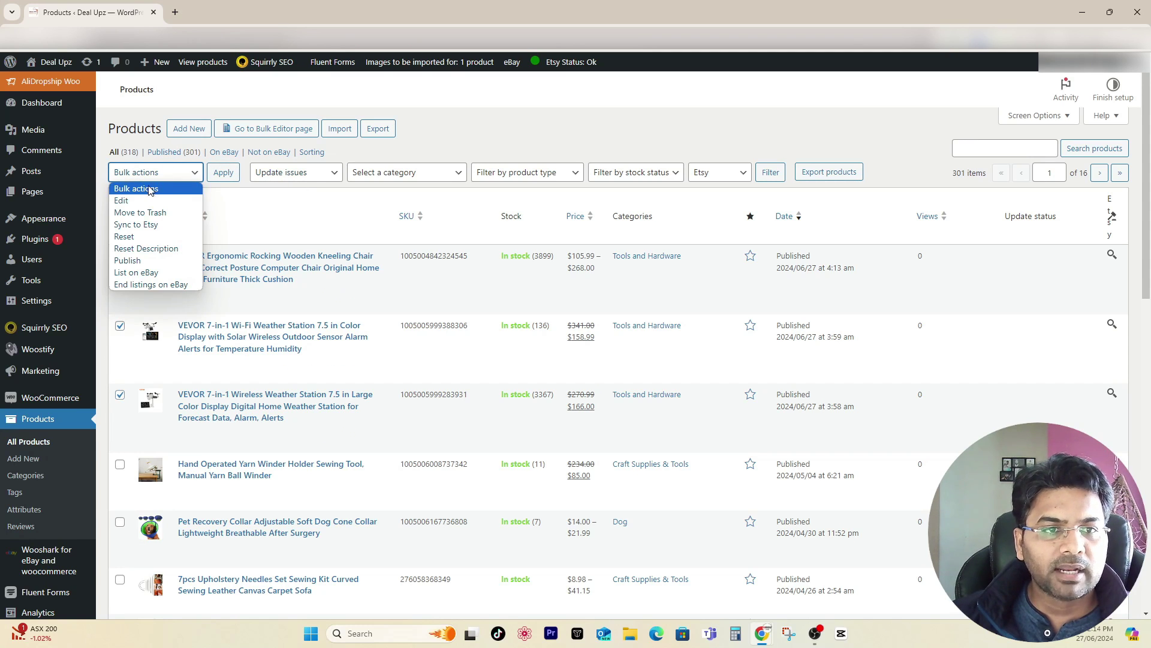
click(150, 199)
click(232, 174)
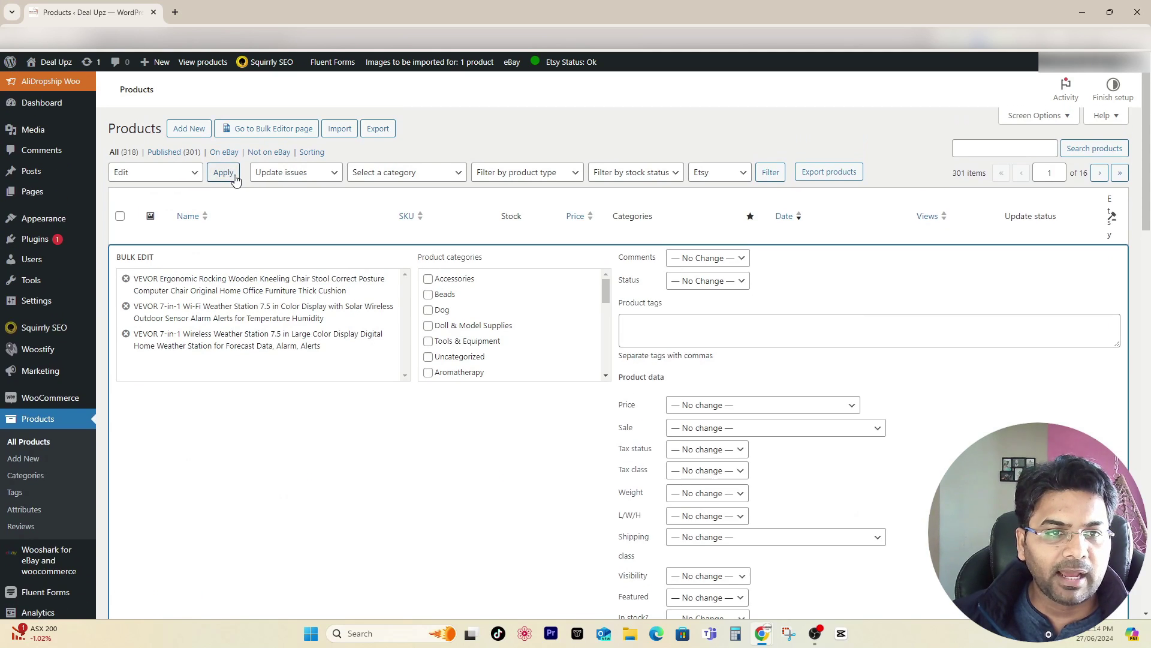
scroll(791, 442, down, 3)
scroll(756, 402, up, 3)
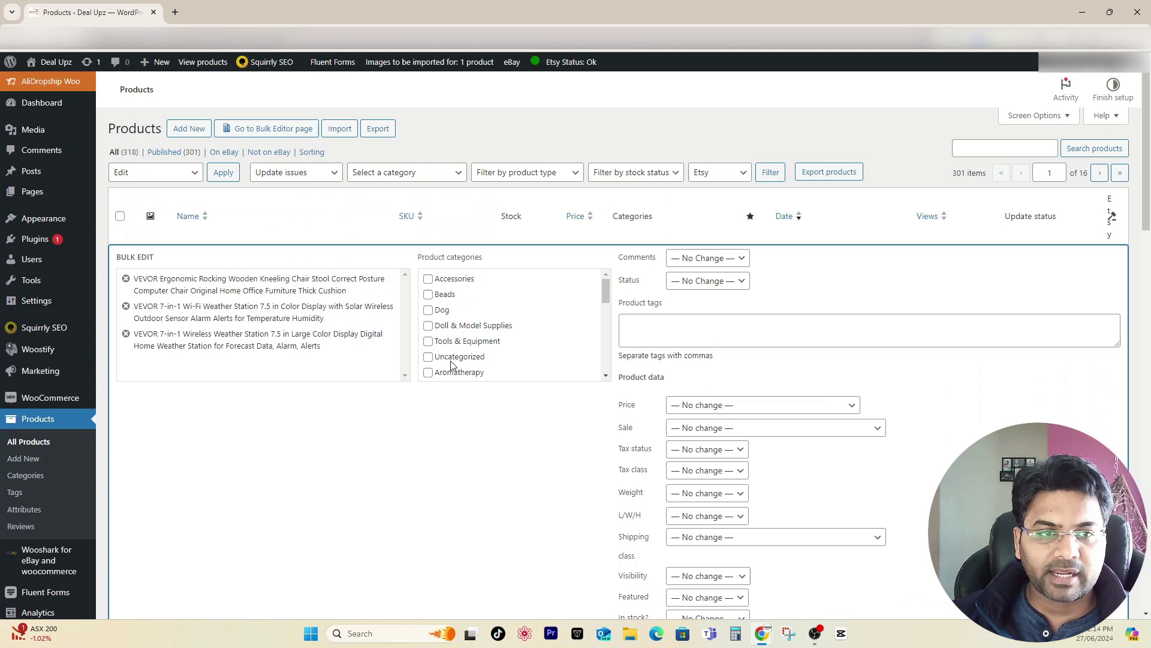
scroll(825, 393, down, 3)
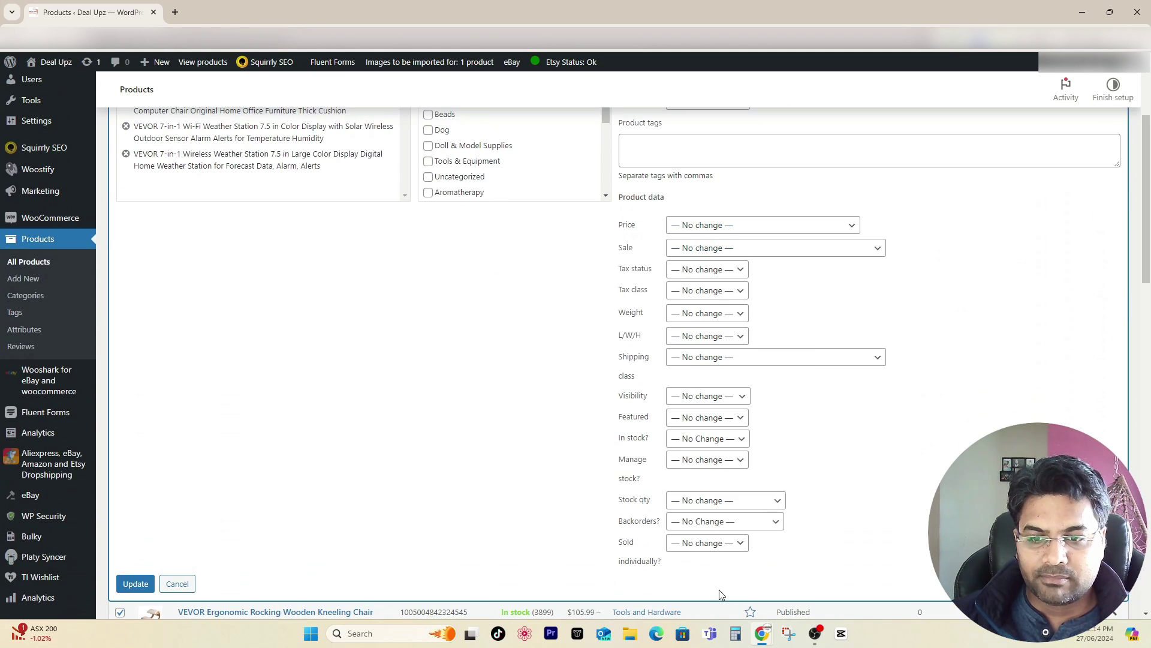
scroll(749, 336, up, 2)
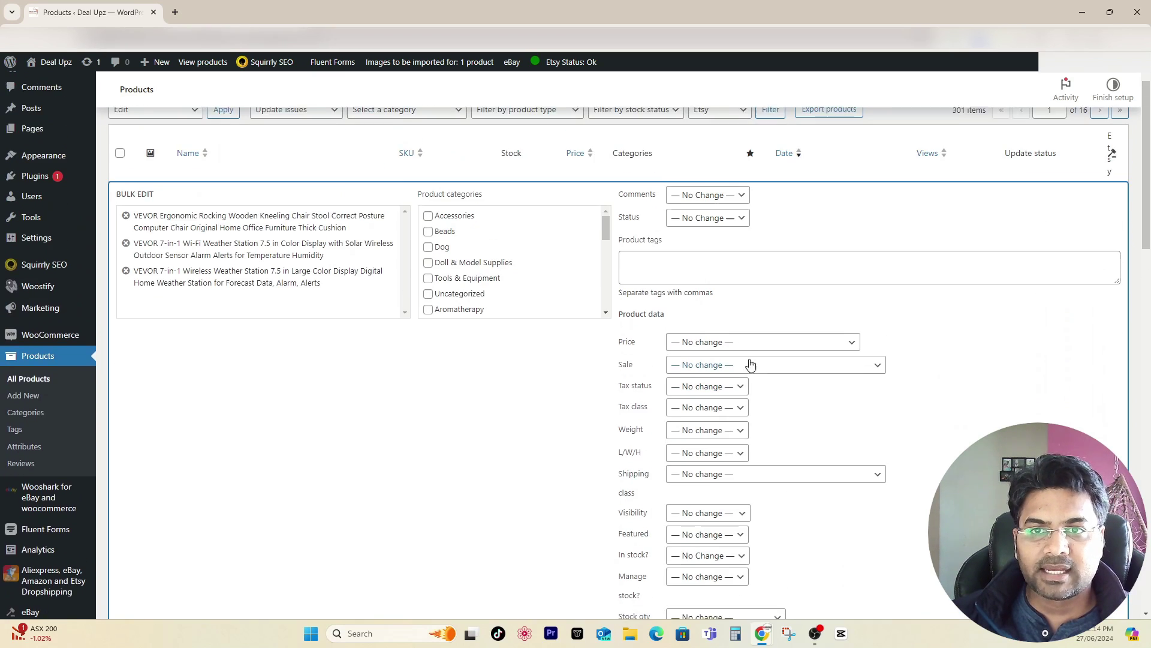
click(669, 269)
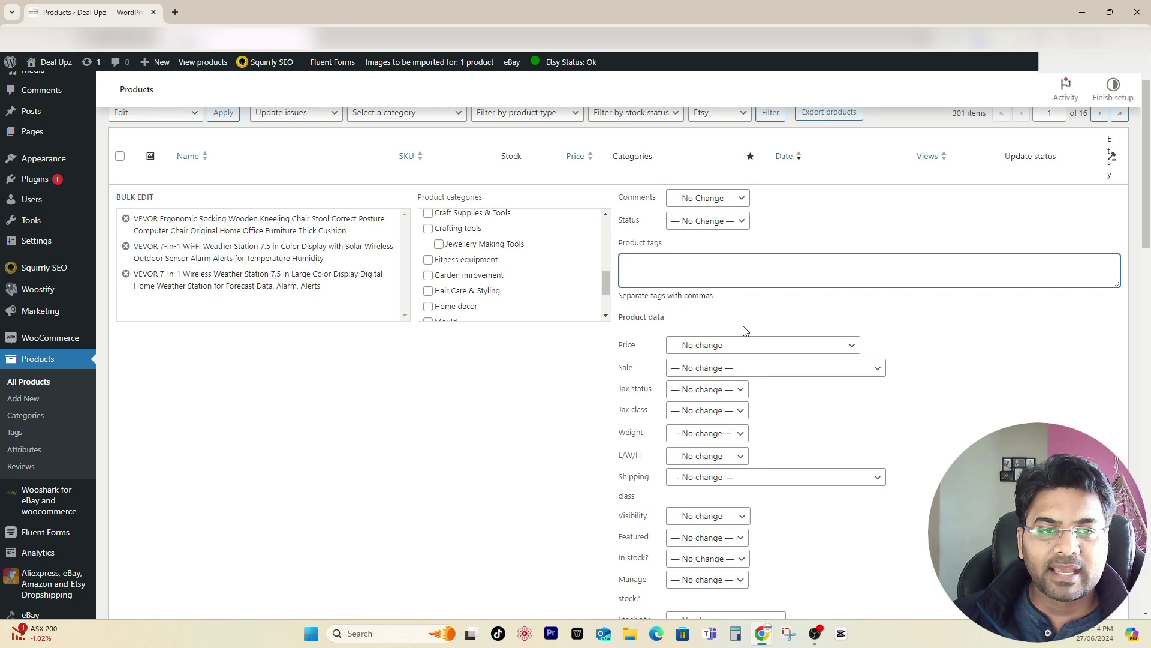
scroll(651, 414, down, 4)
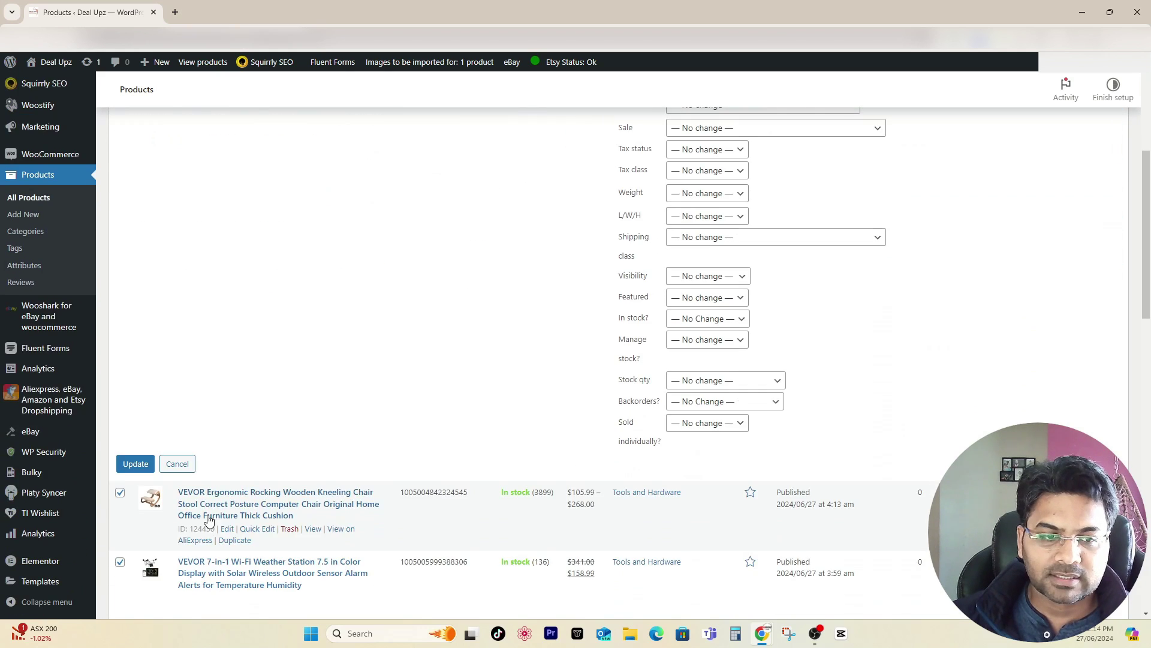
Step: Cancel the bulk edit and search new plugins for 'bulky' to find the active Bulky plugin
click(180, 463)
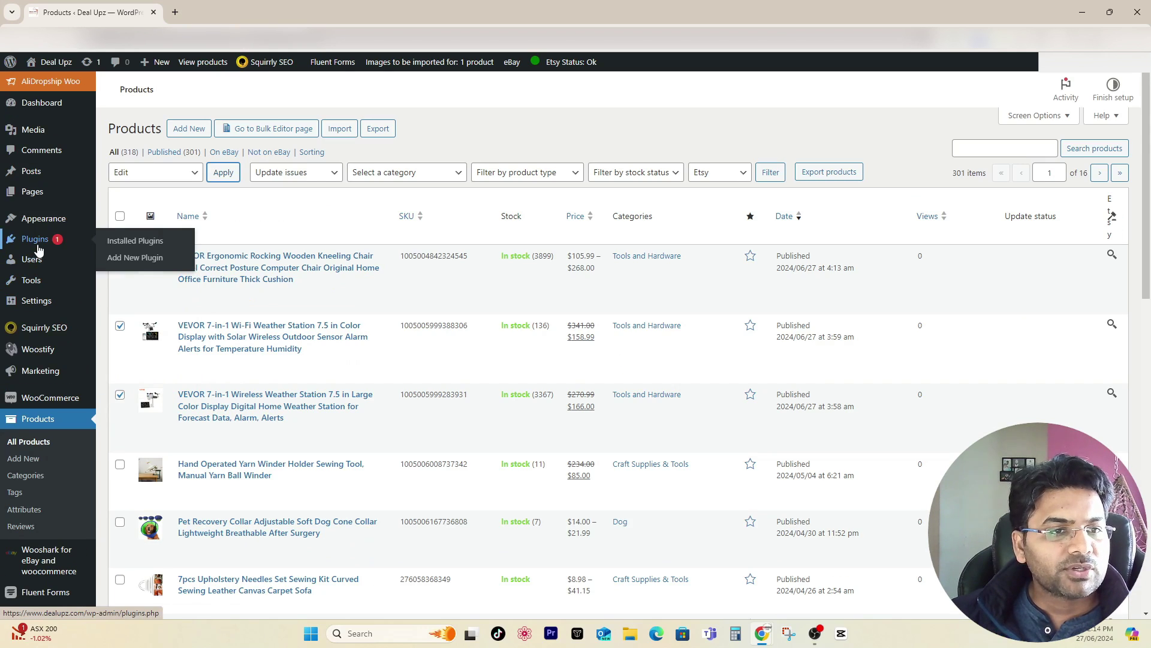
click(127, 259)
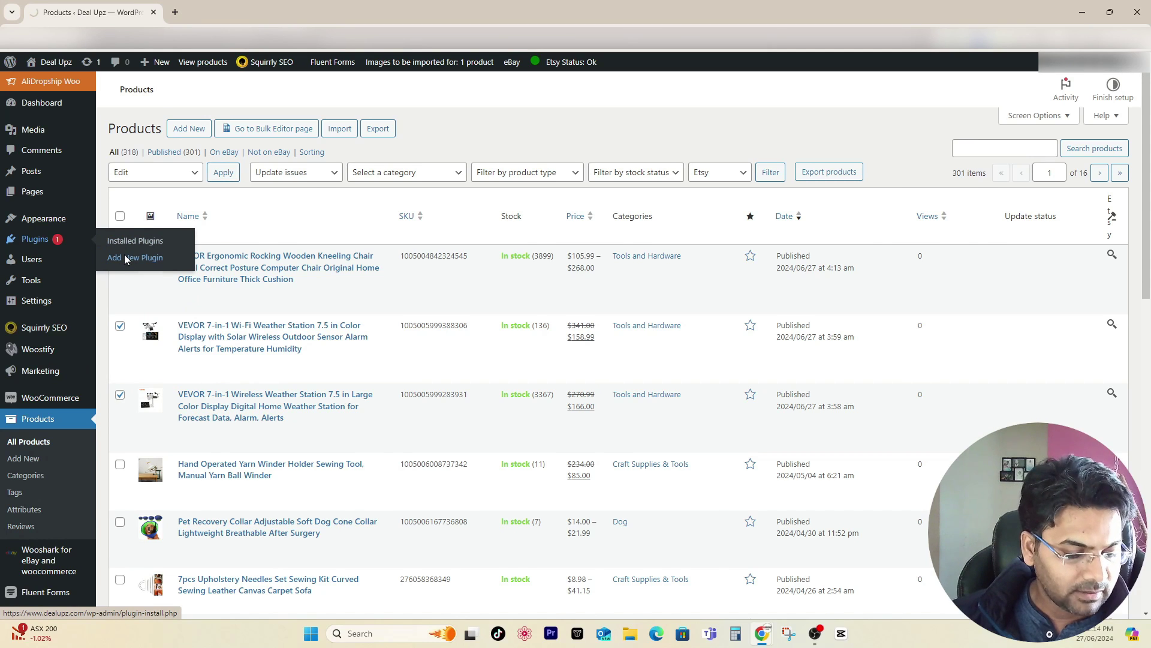
click(1002, 126)
text(bu)
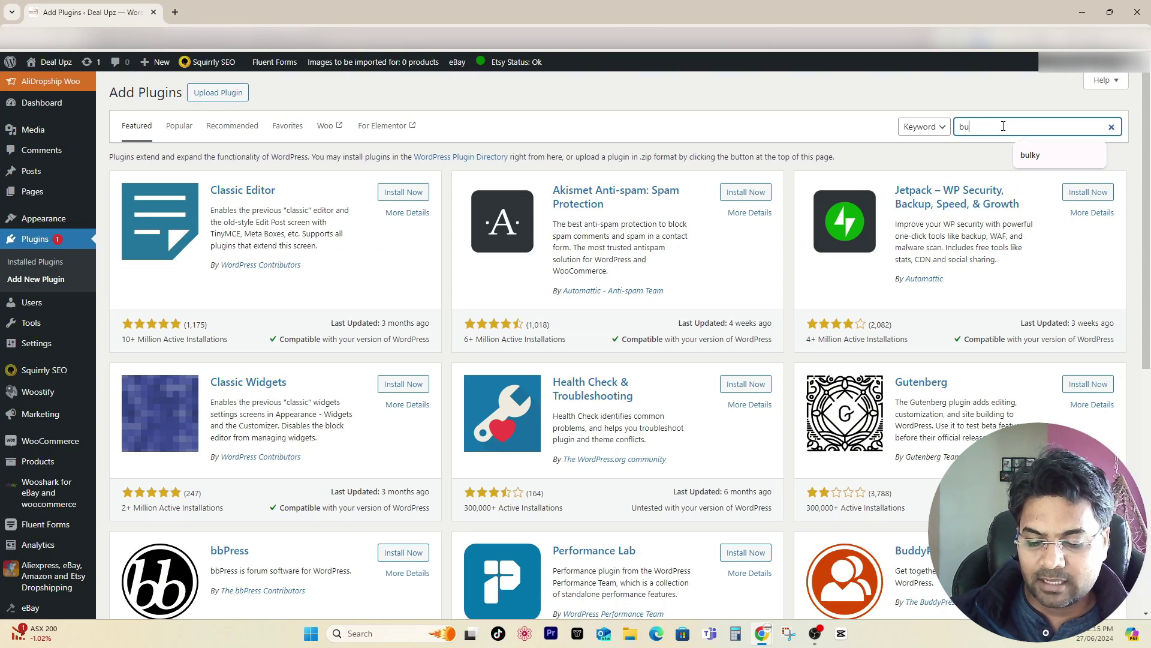
text(lky)
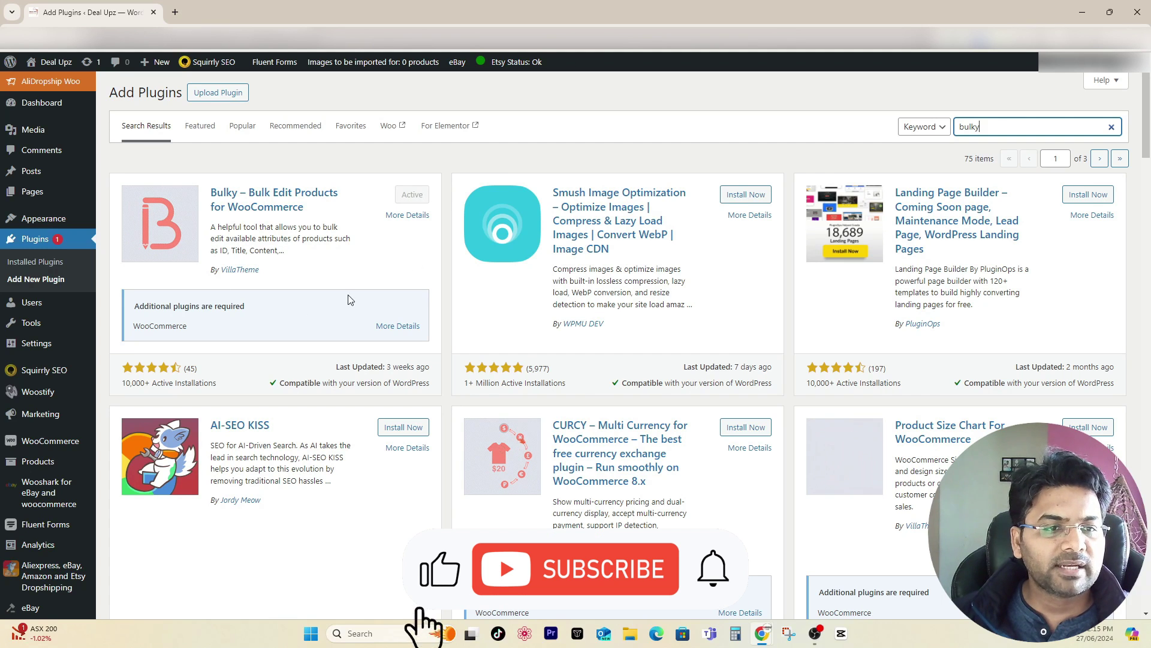
scroll(33, 465, down, 3)
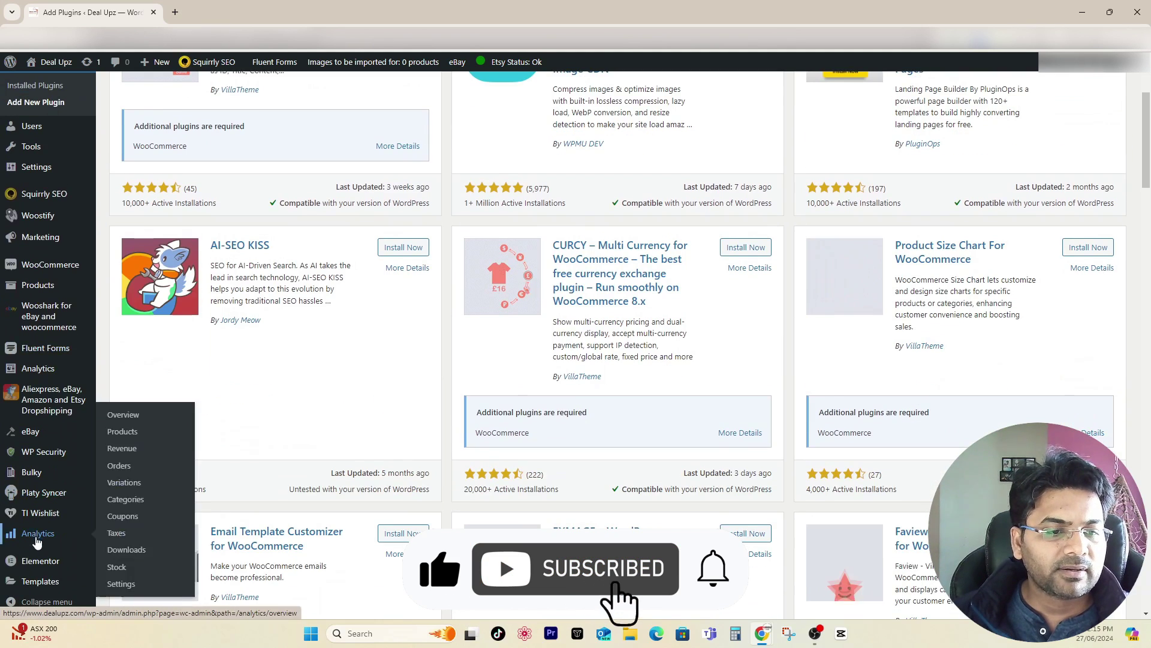
mouse_move(31, 473)
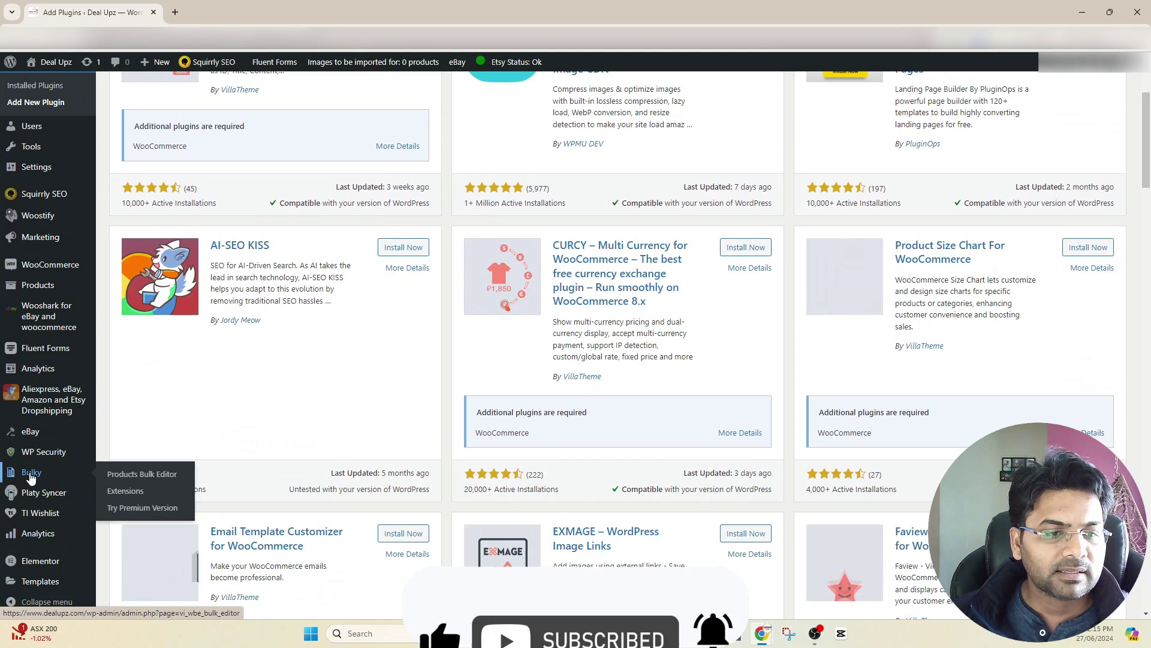
Step: In Bulky settings, keep fields Image, SKU, Gallery, Attributes, Stock, Categories and Load variations Yes
click(154, 475)
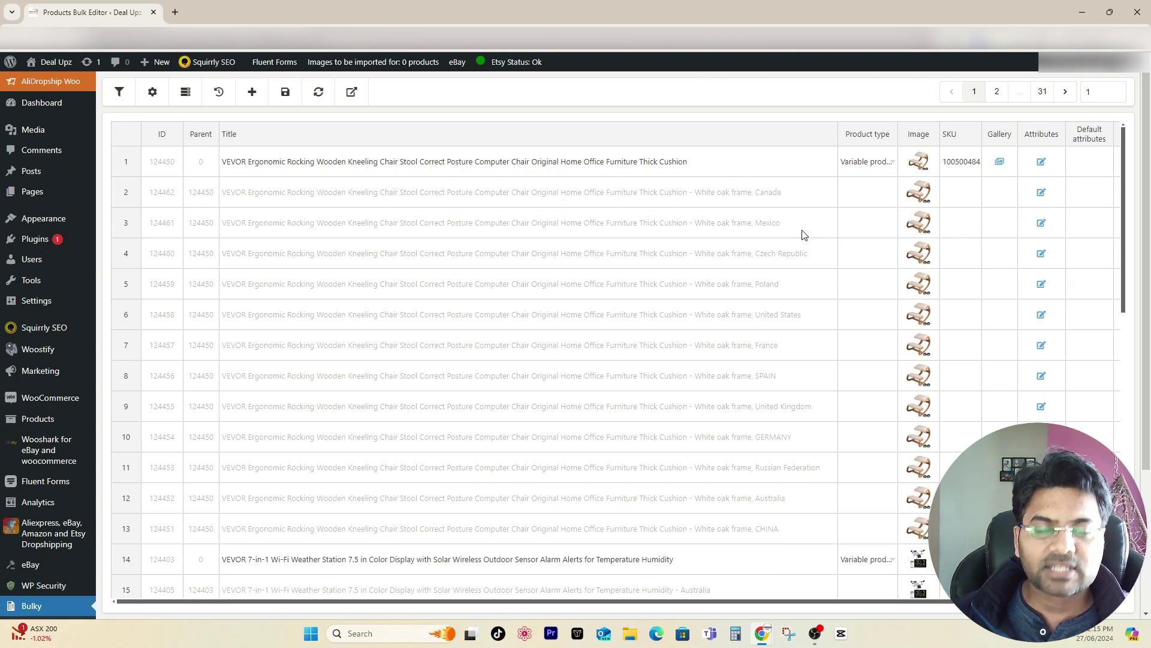
click(153, 93)
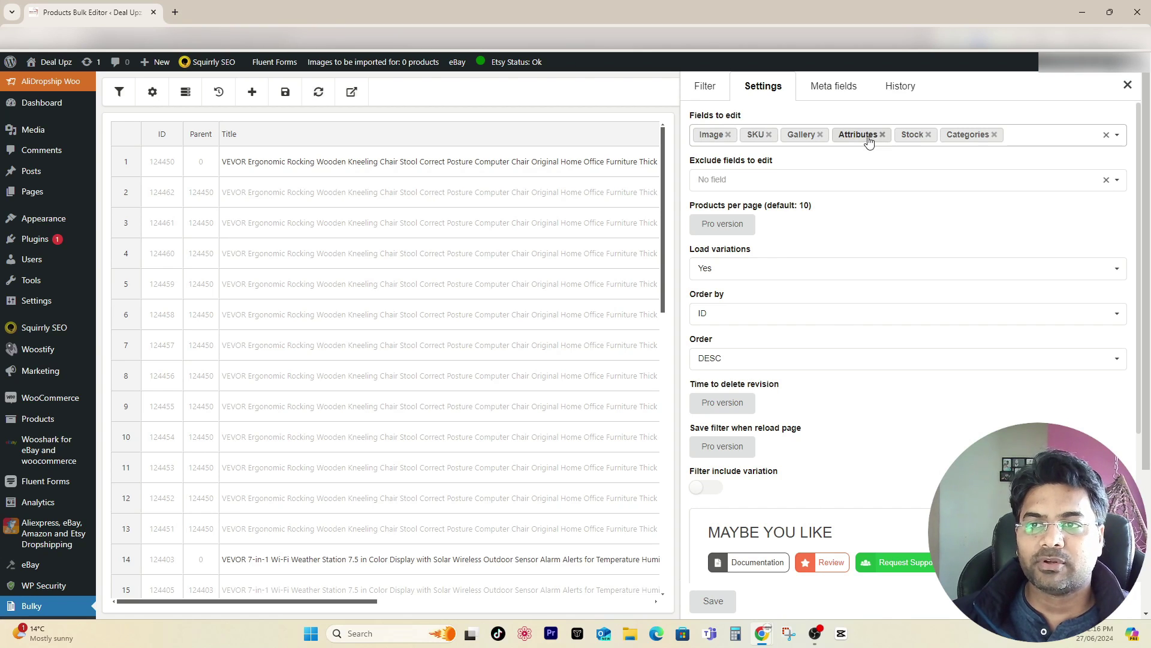
click(1034, 135)
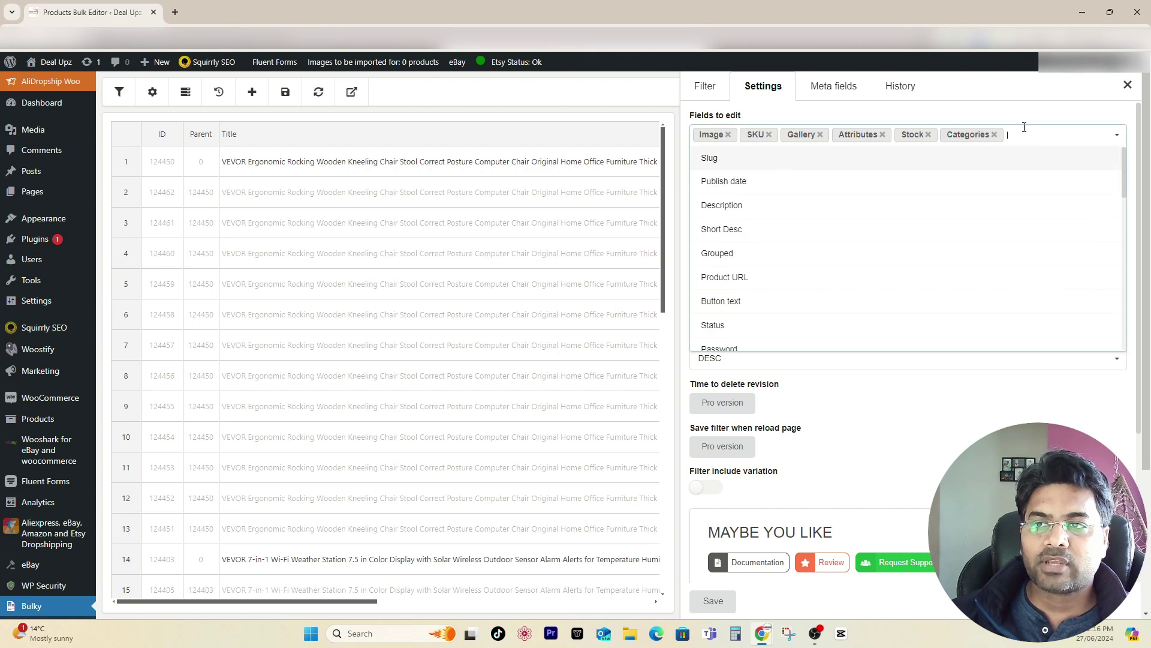
scroll(798, 211, down, 3)
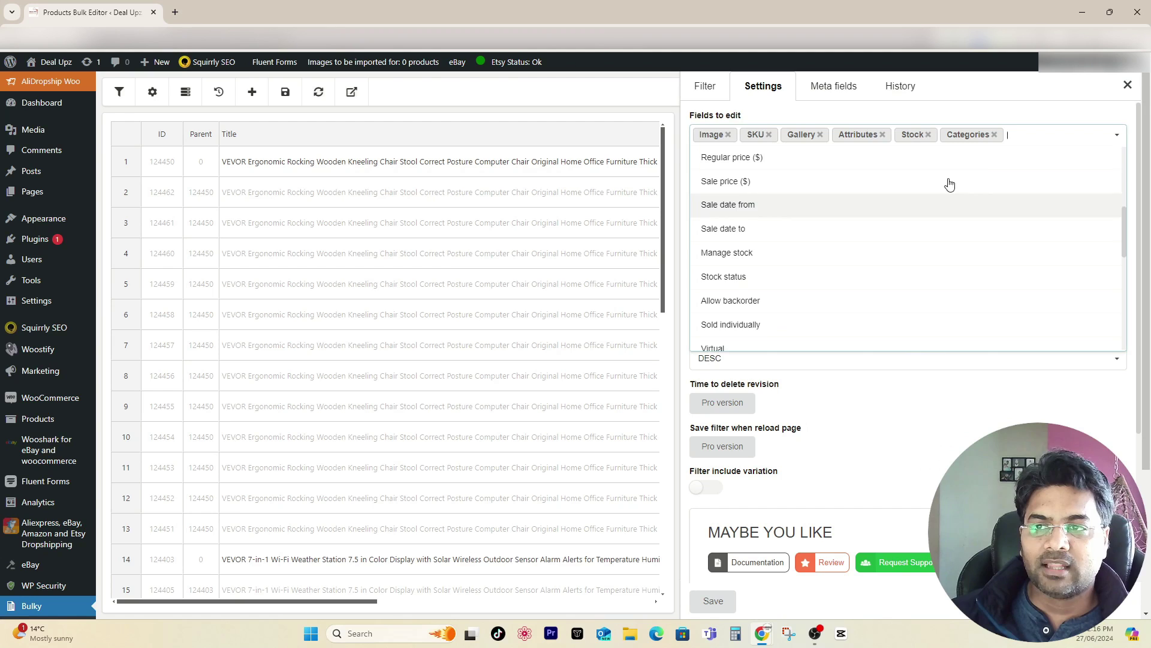
key(Escape)
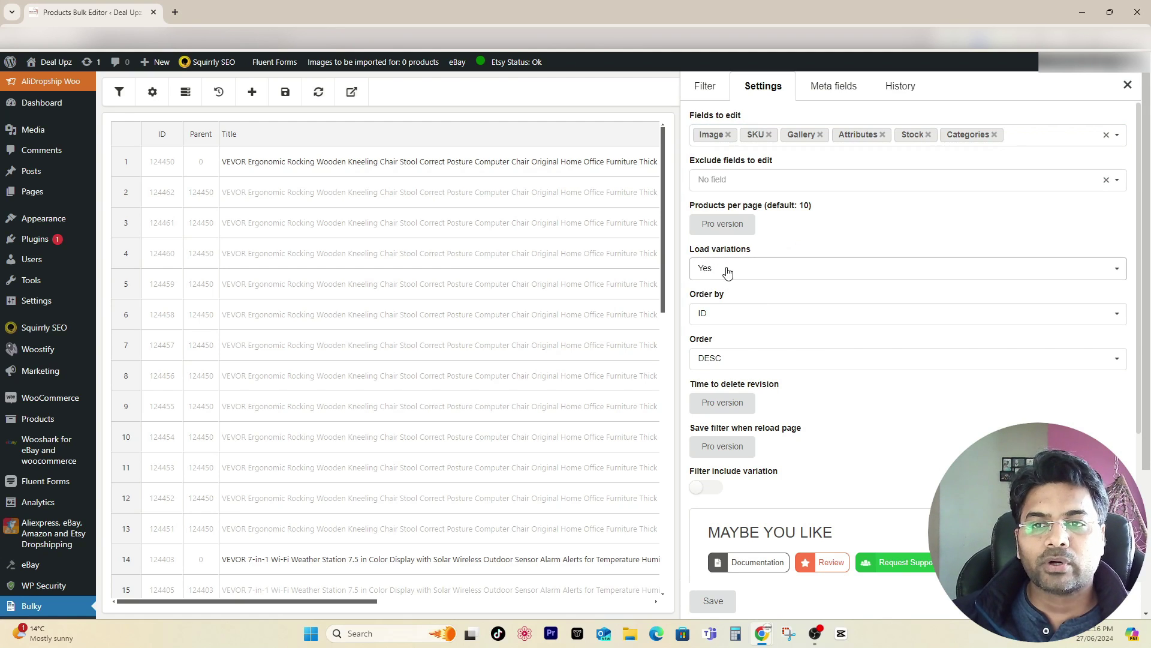
click(727, 271)
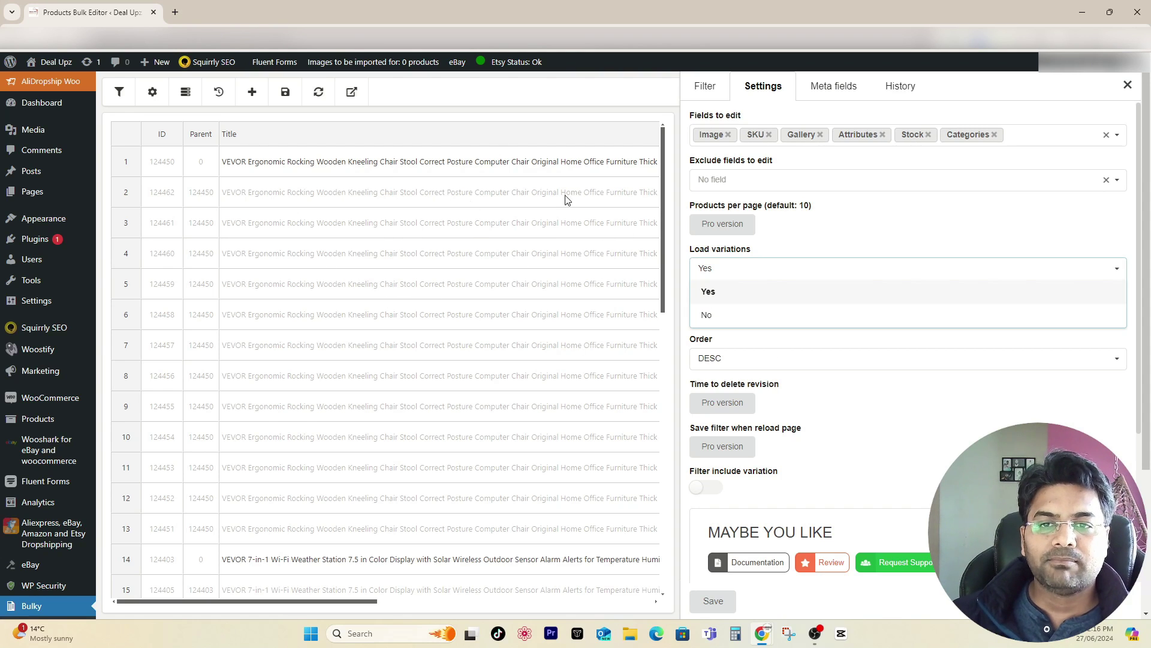
click(792, 257)
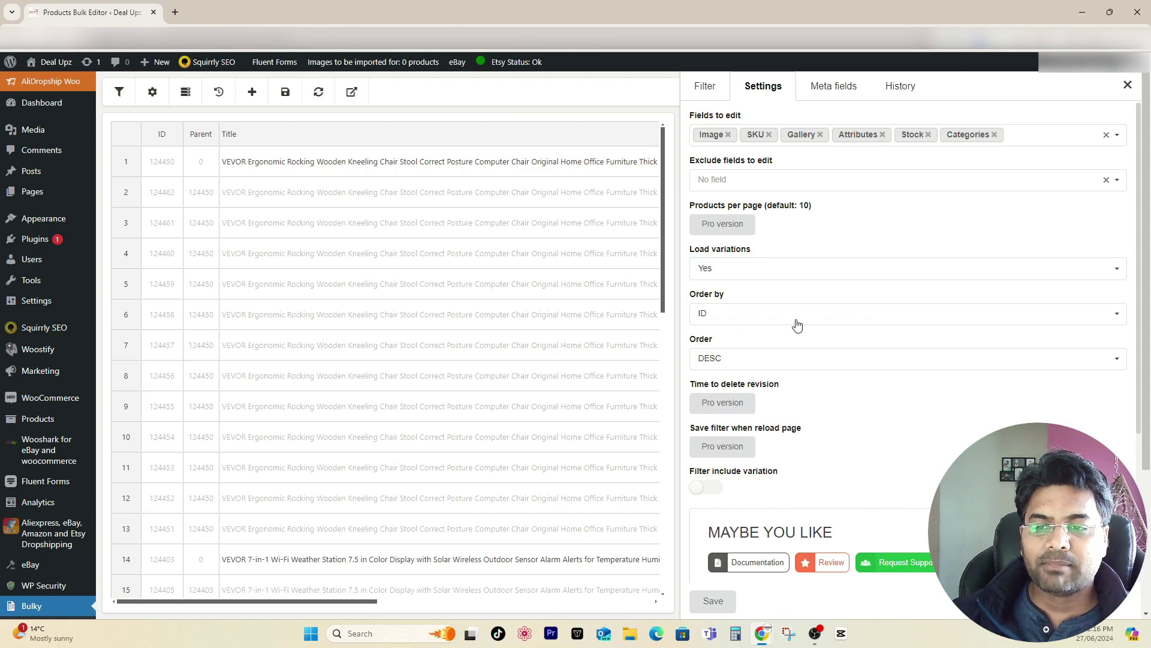
scroll(797, 326, down, 3)
scroll(846, 378, up, 3)
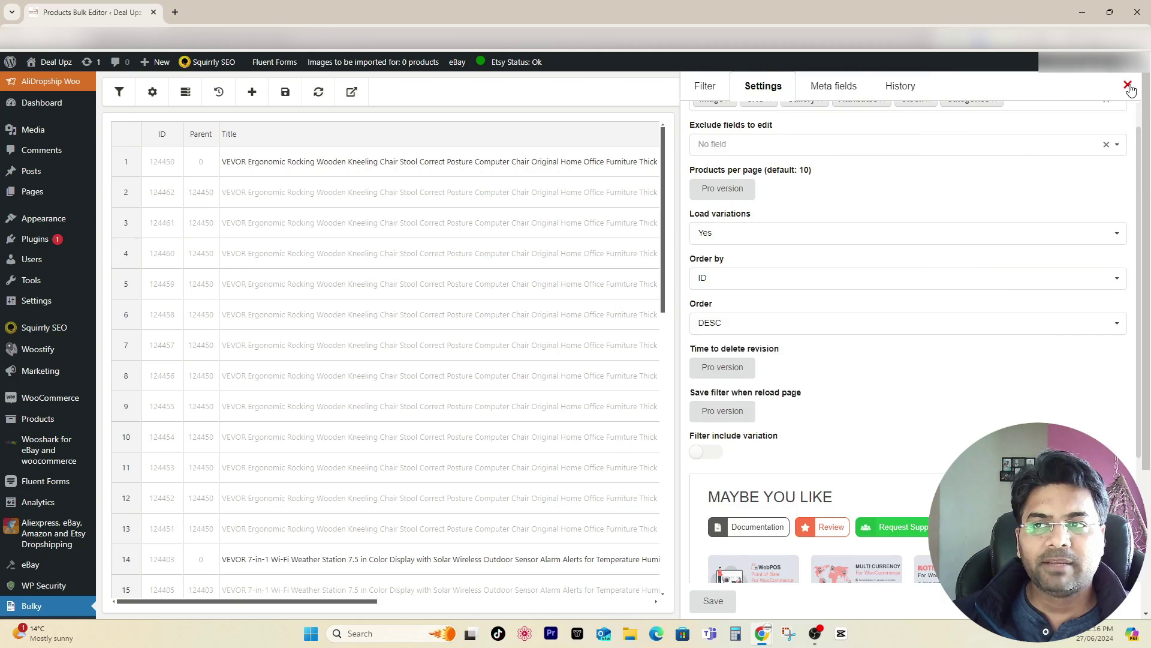
Step: Close the Bulky Settings panel to show the chair's country variation rows full width
click(1128, 86)
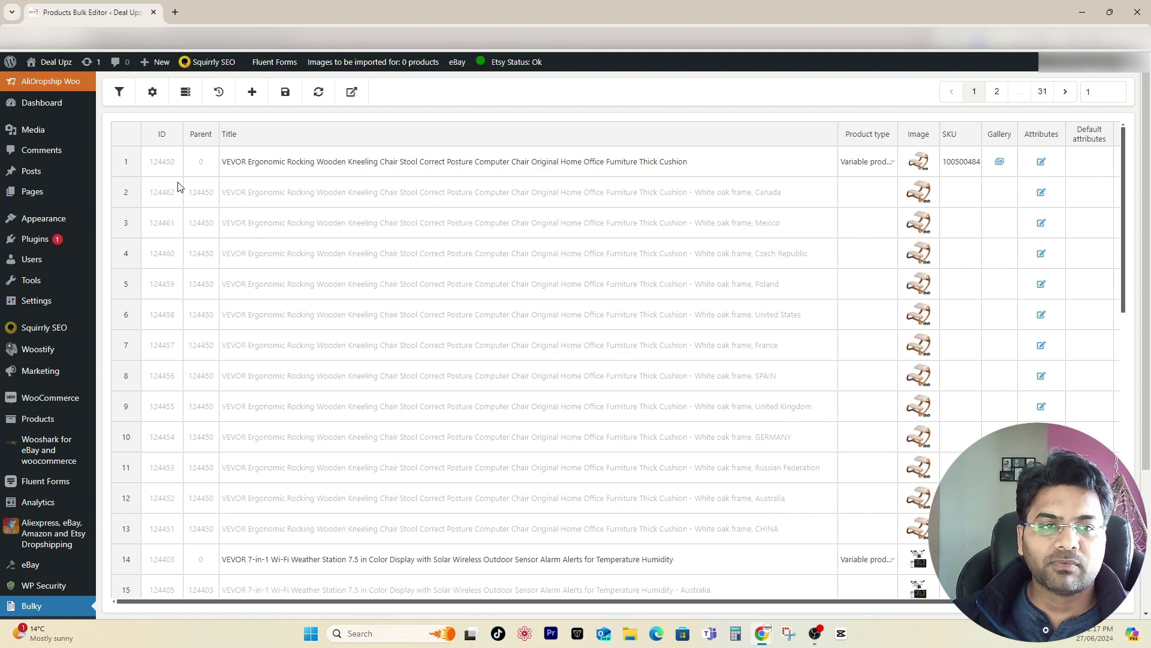
Step: Open the VEVOR kneeling chair's edit page in a new tab and view its 12 variations
mouse_move(38, 419)
middle_click(120, 419)
click(200, 8)
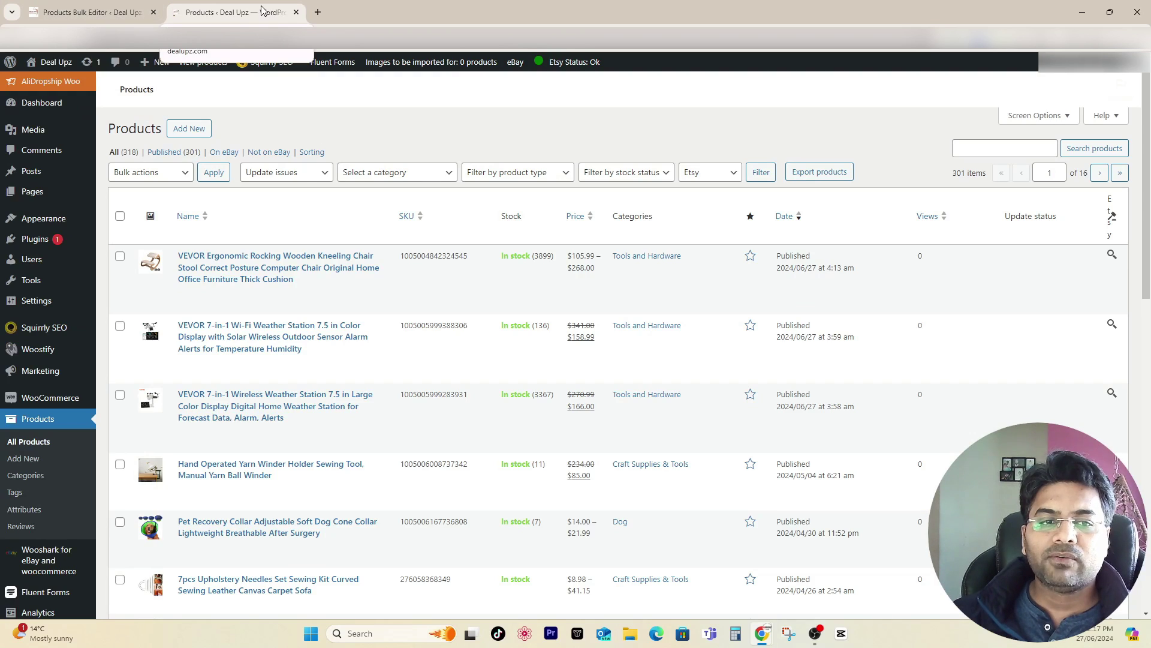
click(234, 258)
scroll(777, 336, down, 10)
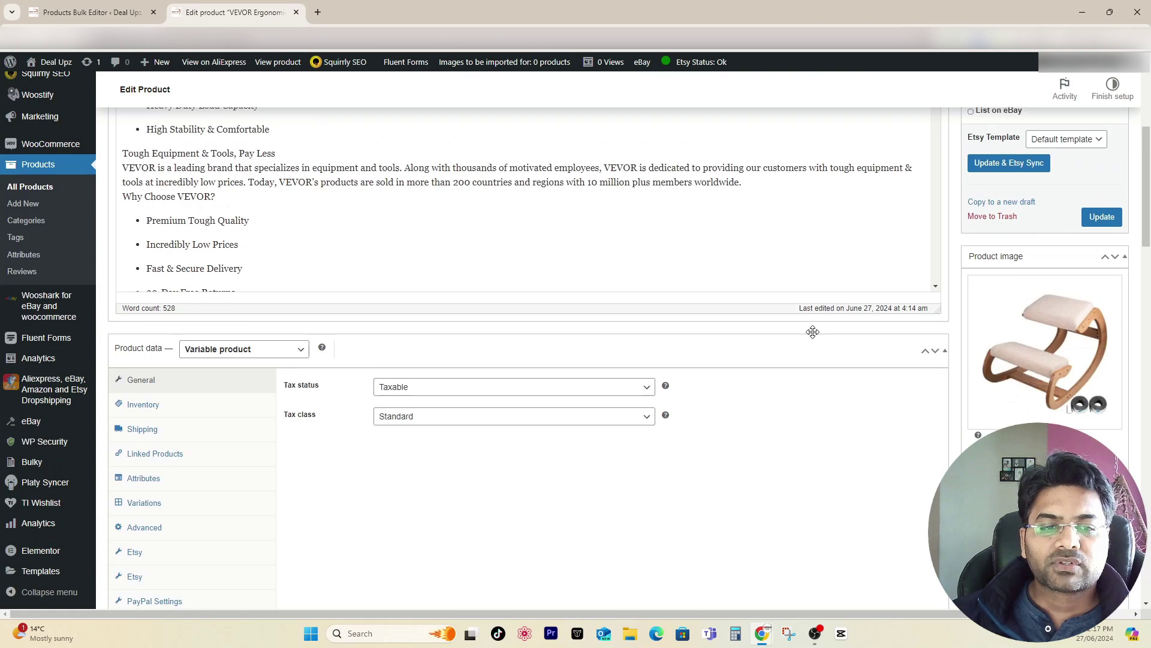
scroll(777, 336, down, 3)
click(143, 324)
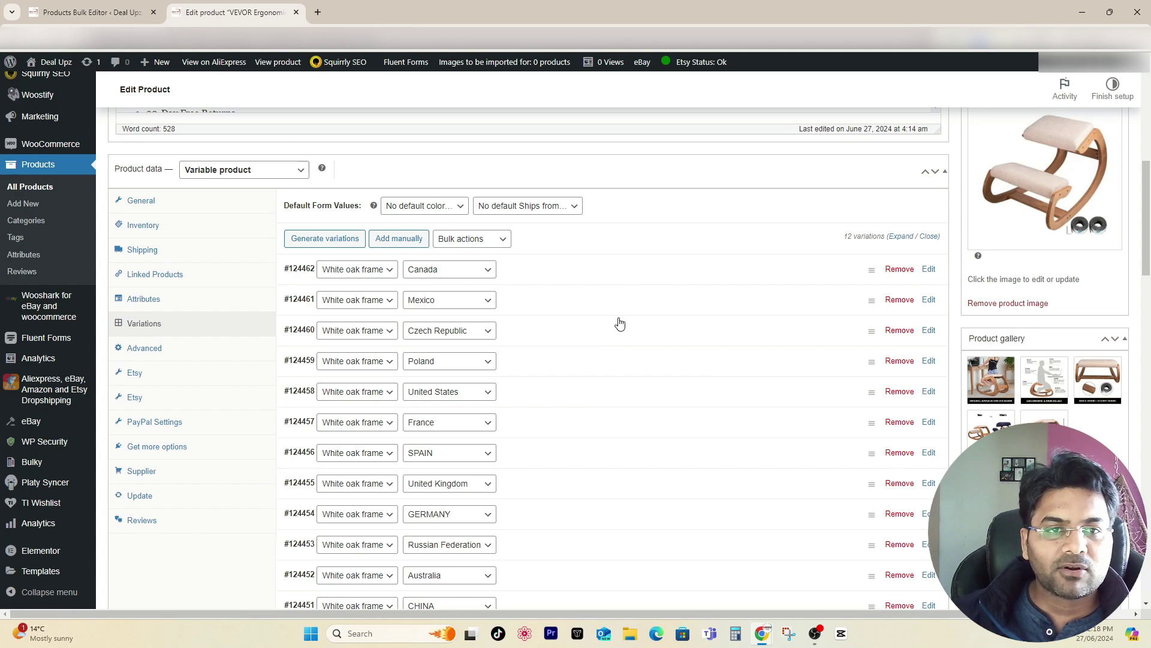
scroll(462, 211, down, 3)
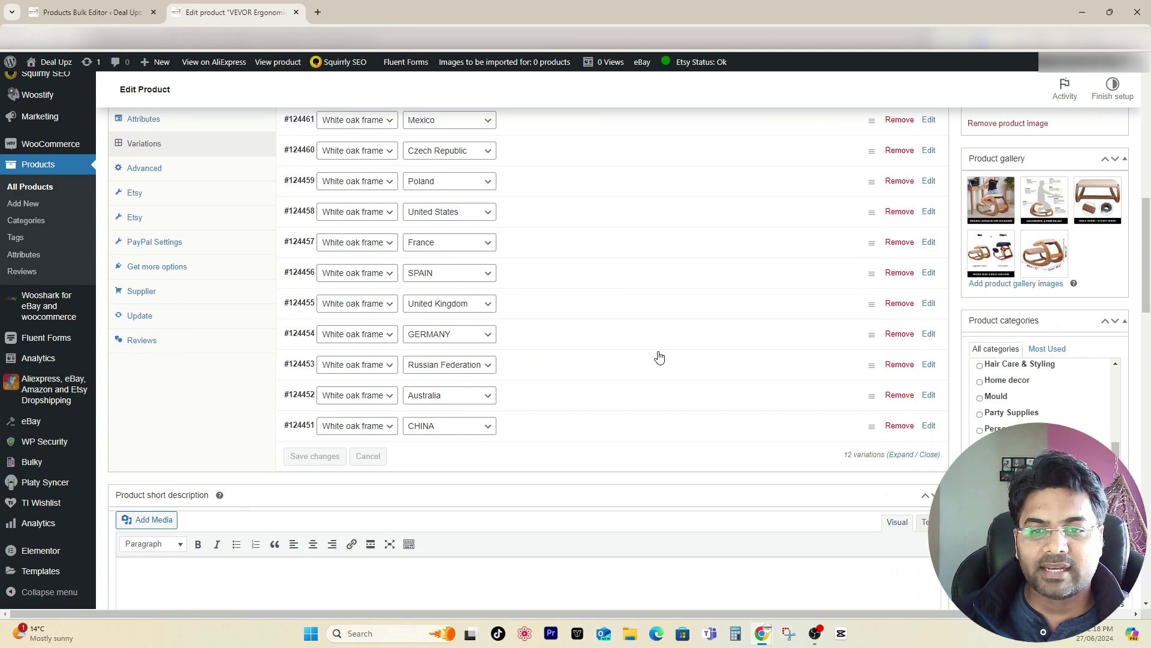
scroll(526, 290, up, 2)
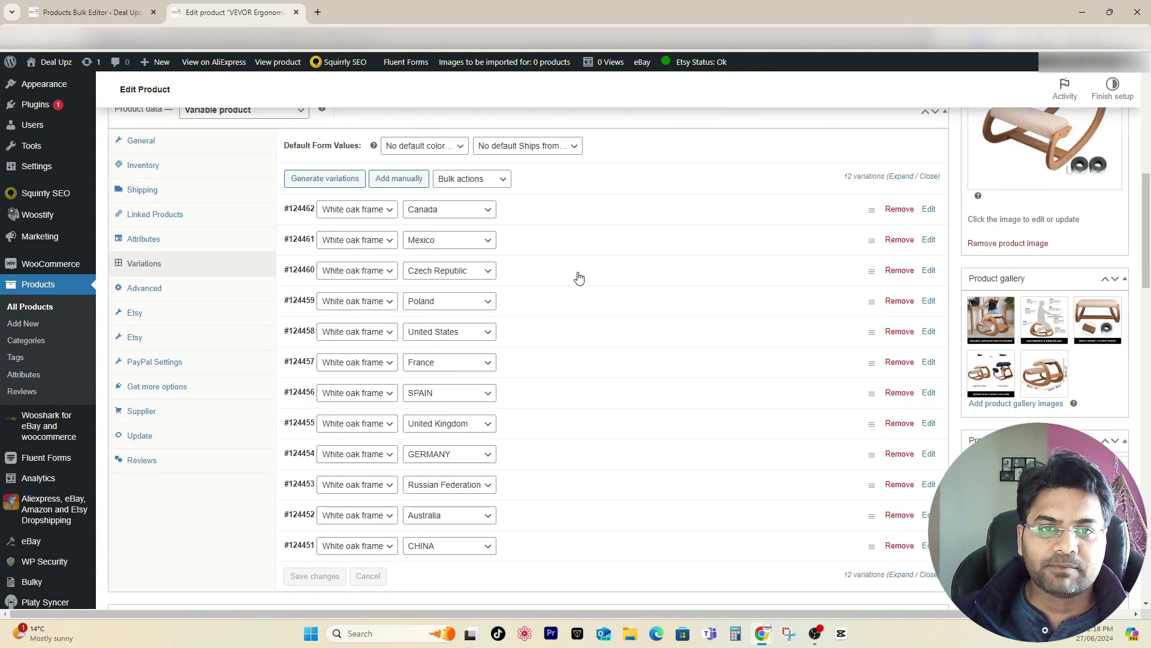
Step: In Bulky, delete the chair variation rows from Canada through Russian Federation
click(102, 20)
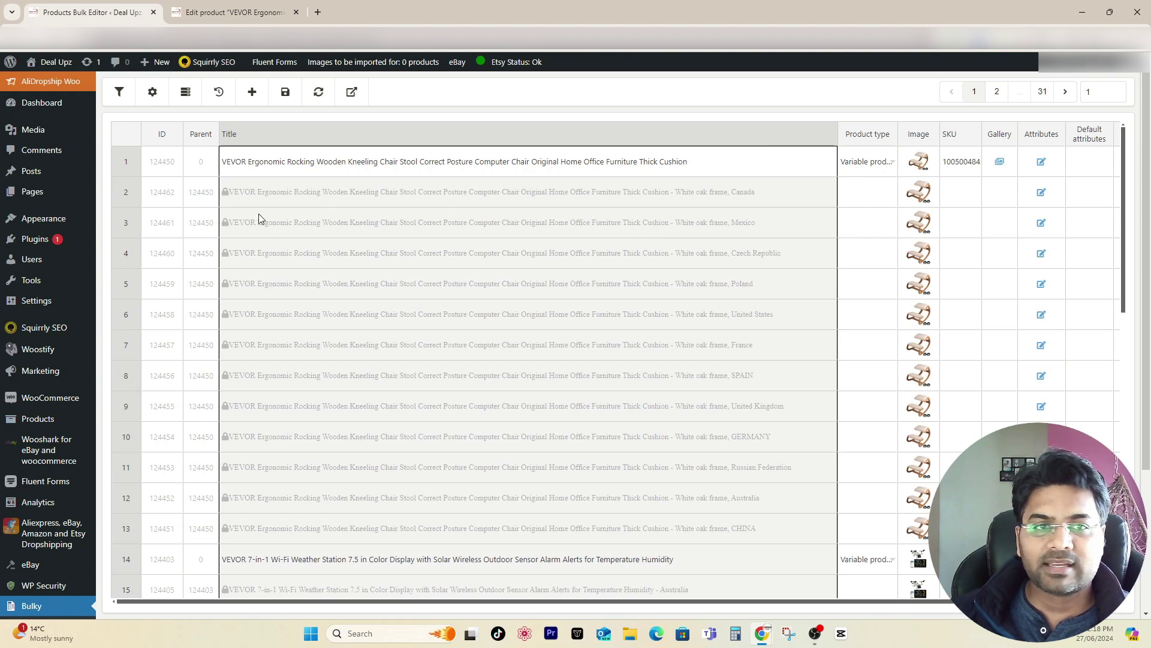
click(130, 201)
drag(131, 203, 136, 462)
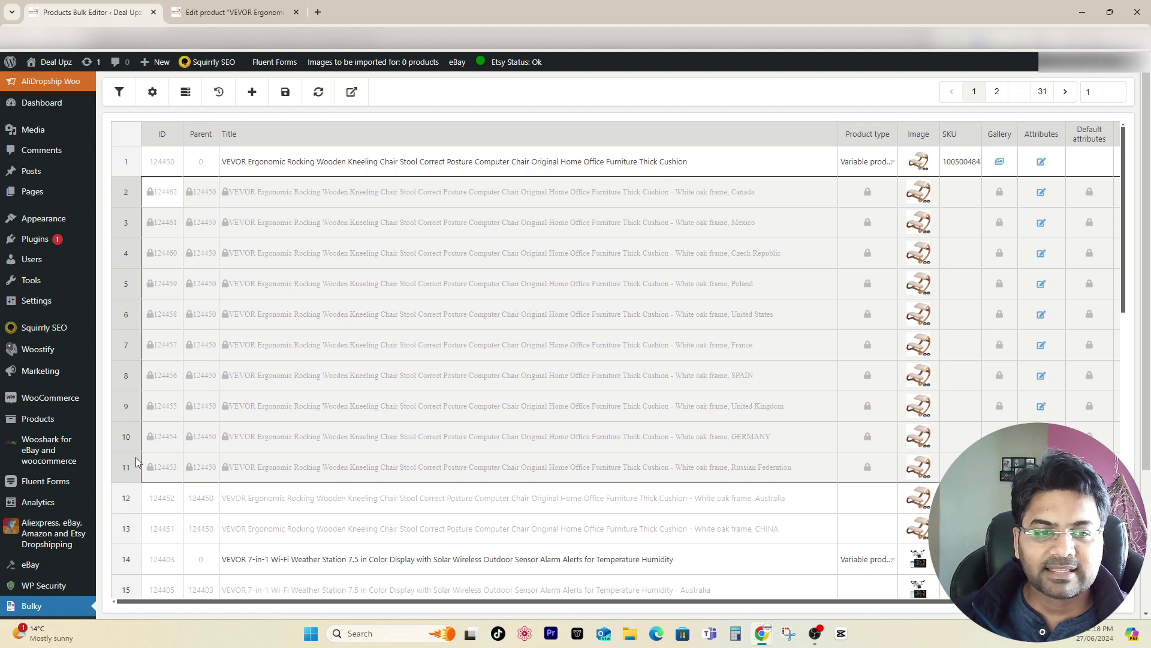
key(Delete)
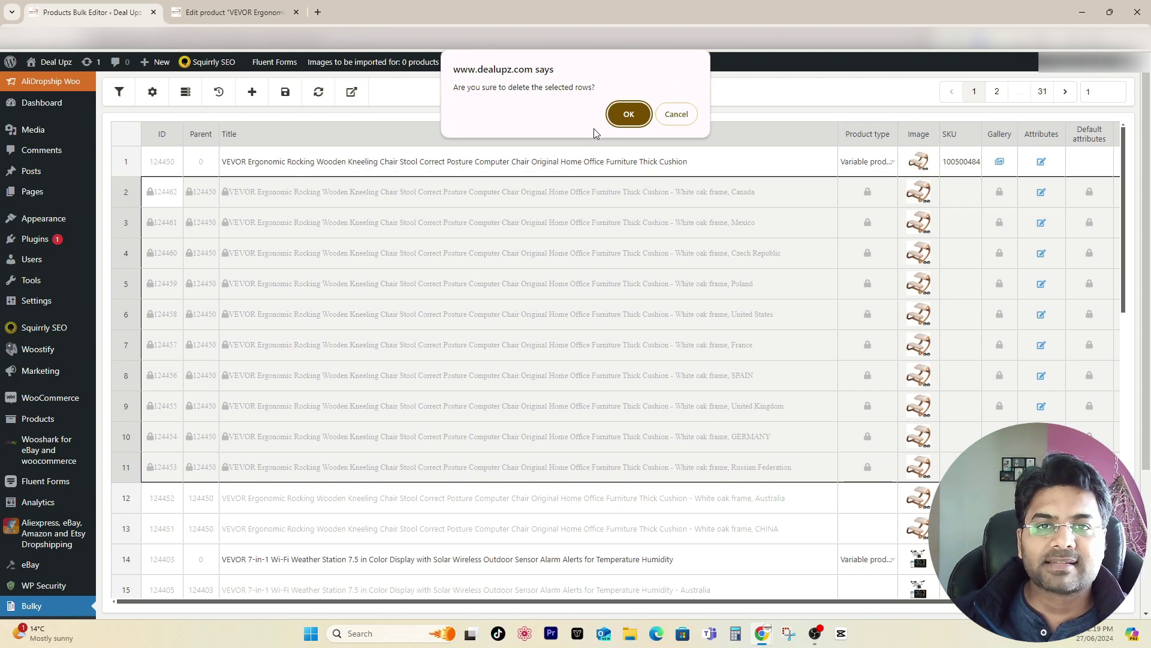
click(628, 115)
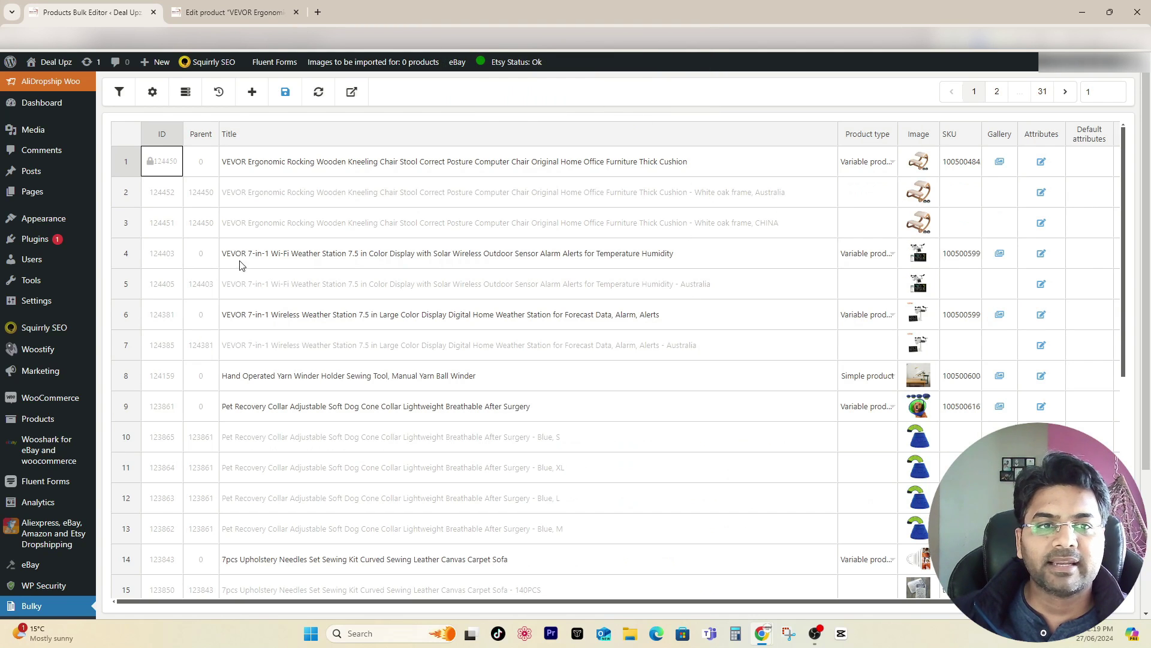
Step: Delete the CHINA variation row and save the deletions
click(127, 230)
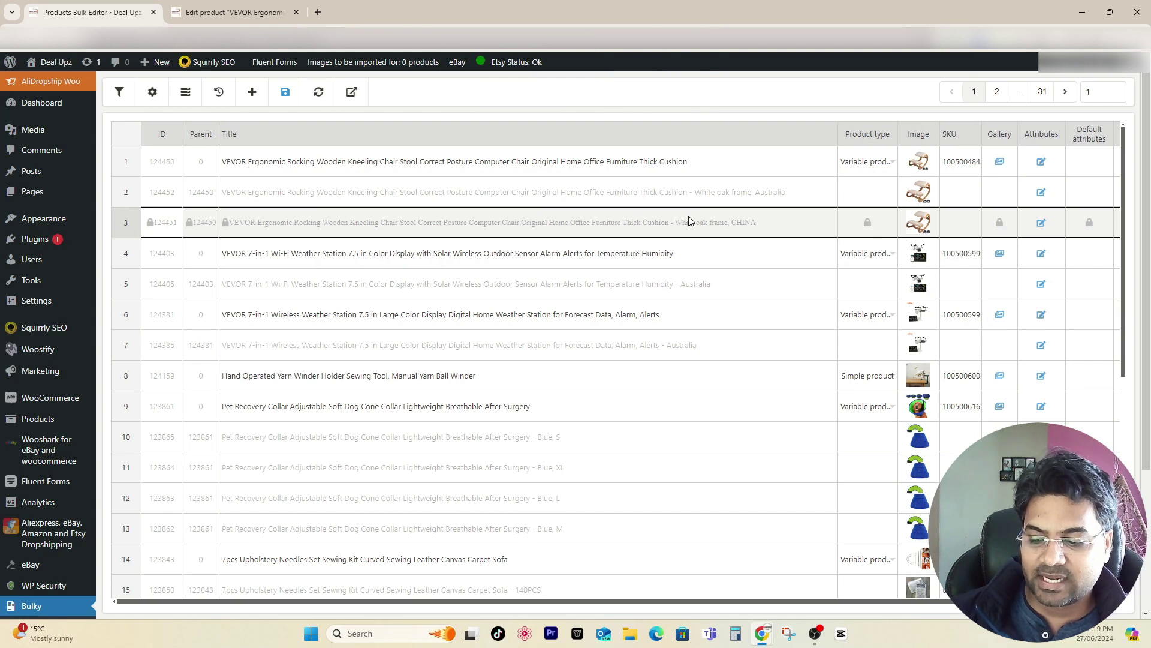
key(Delete)
click(627, 114)
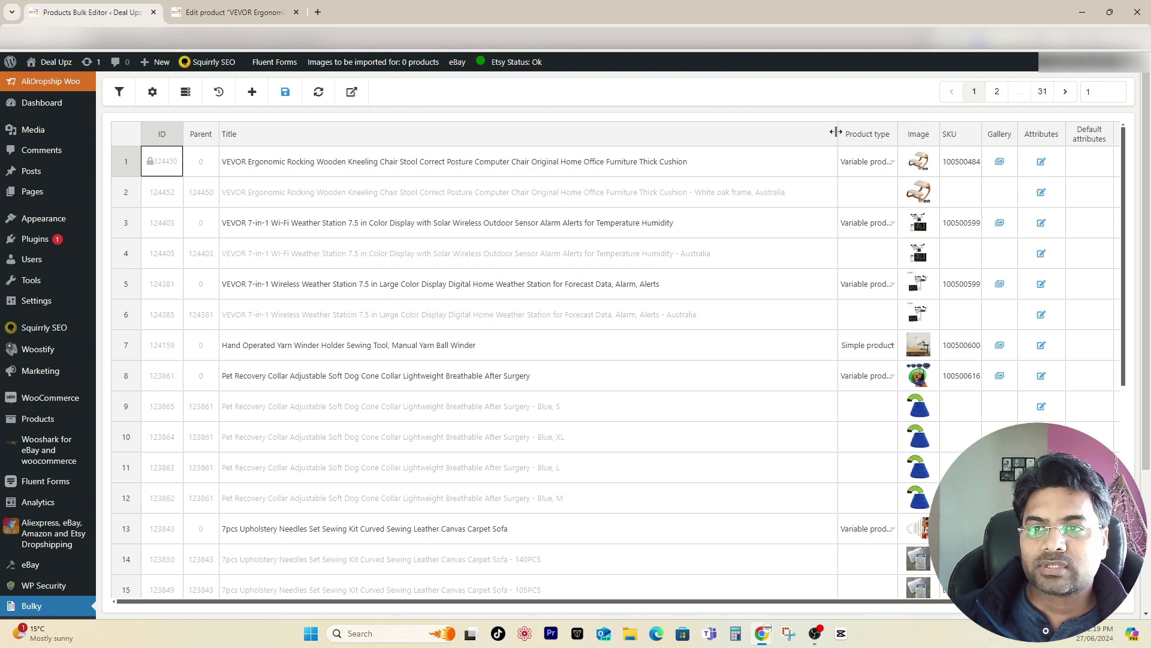
drag(837, 133, 805, 134)
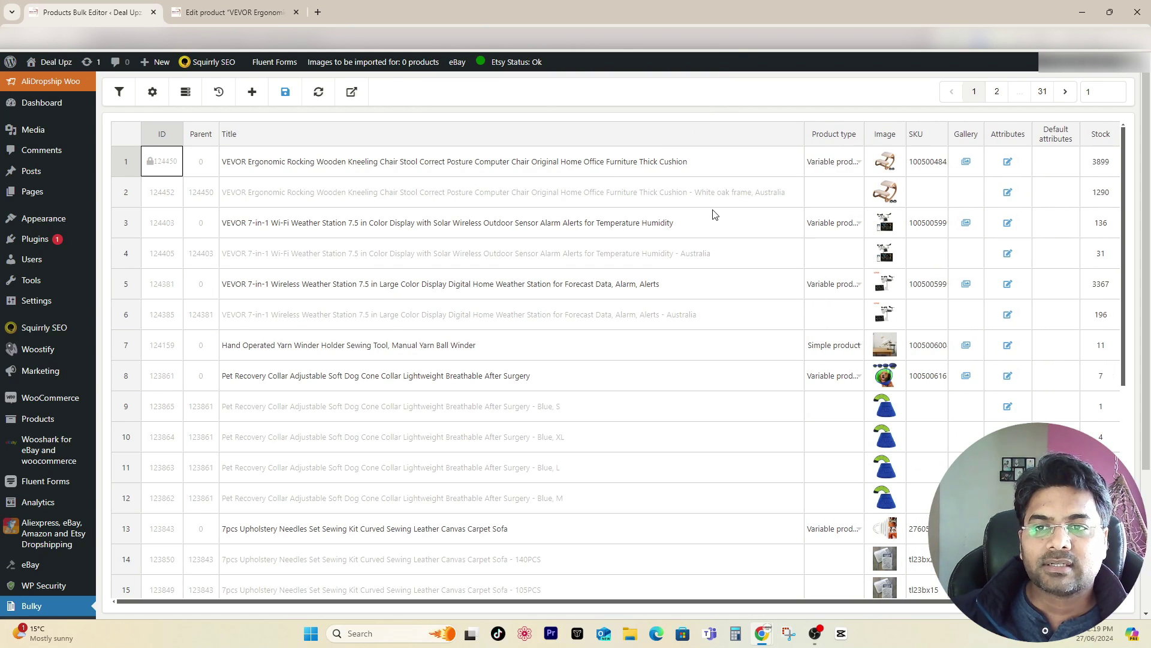
click(286, 93)
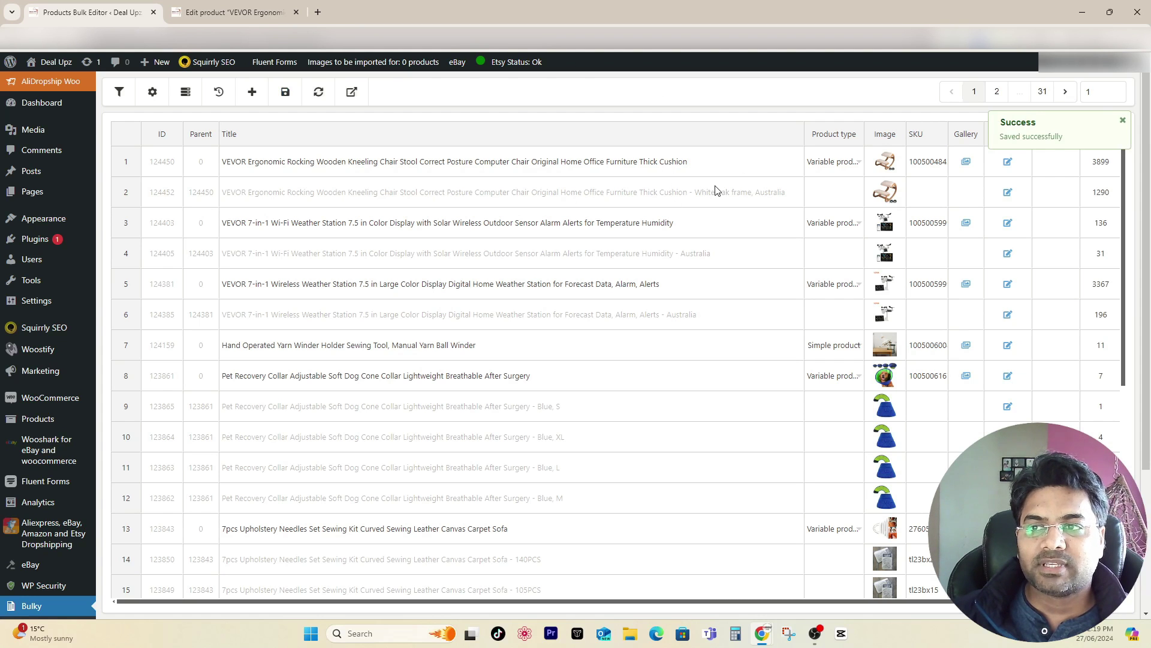
Step: Reload the chair's edit page to verify only the Australia variation remains, then return to Bulky
click(197, 18)
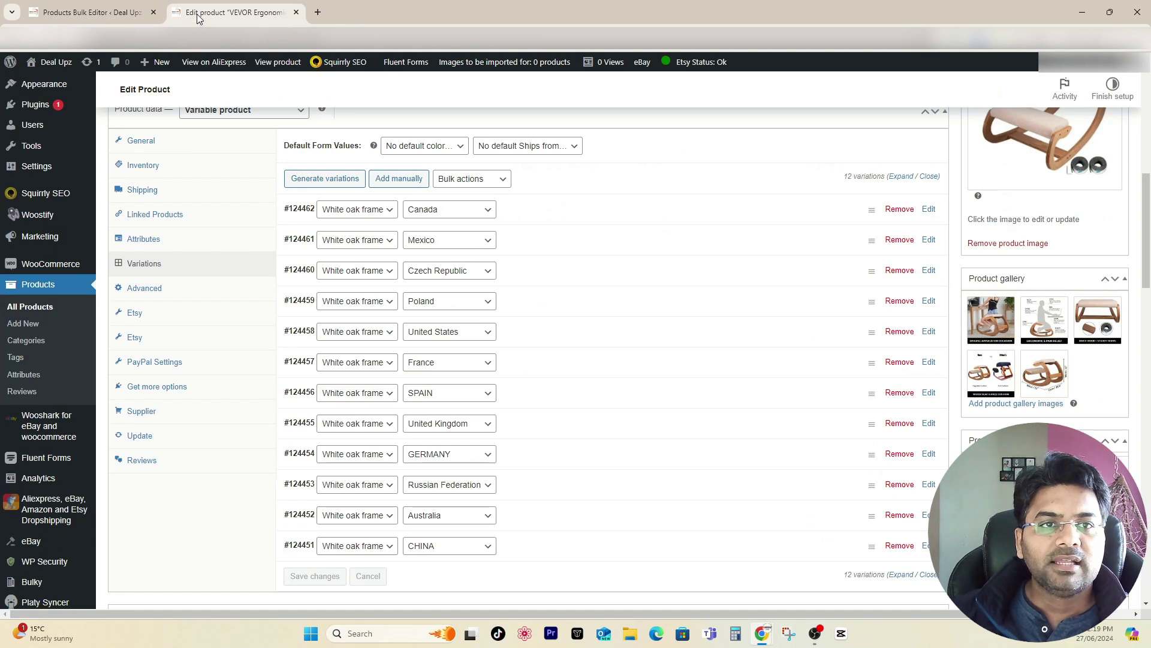
click(54, 37)
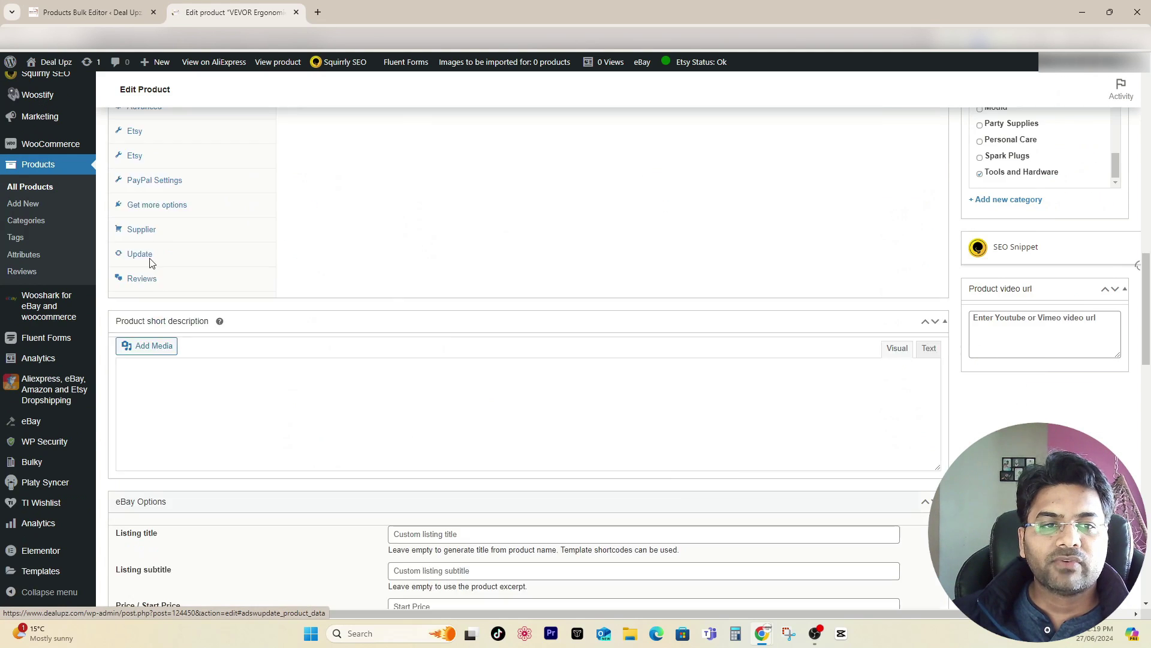
click(147, 263)
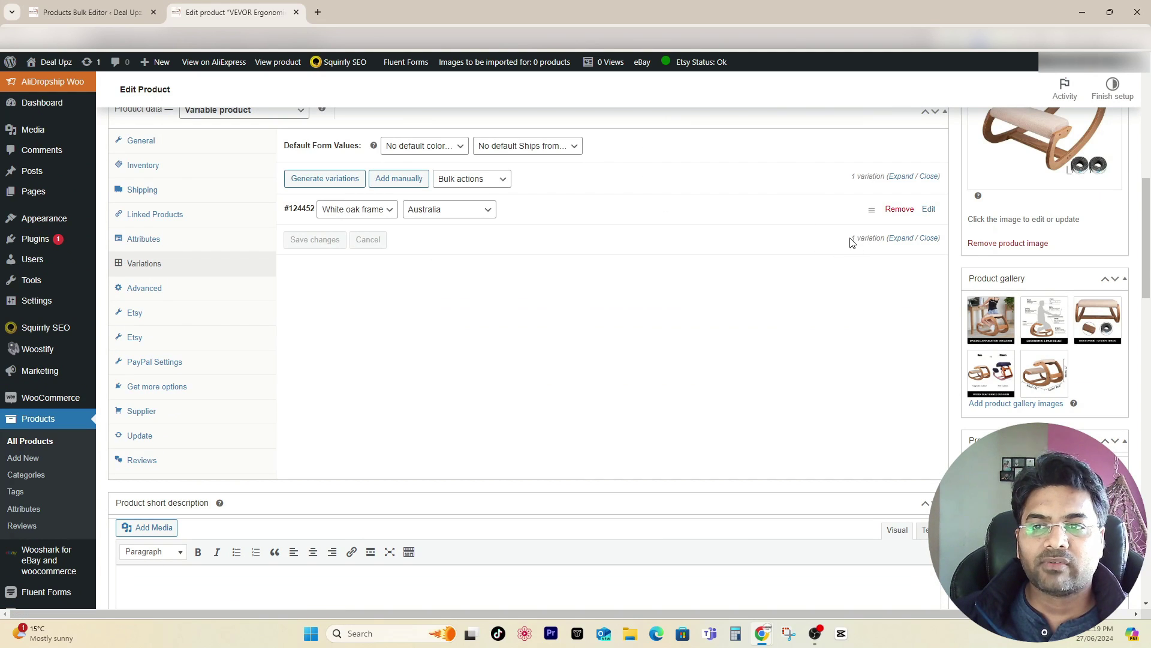
click(90, 12)
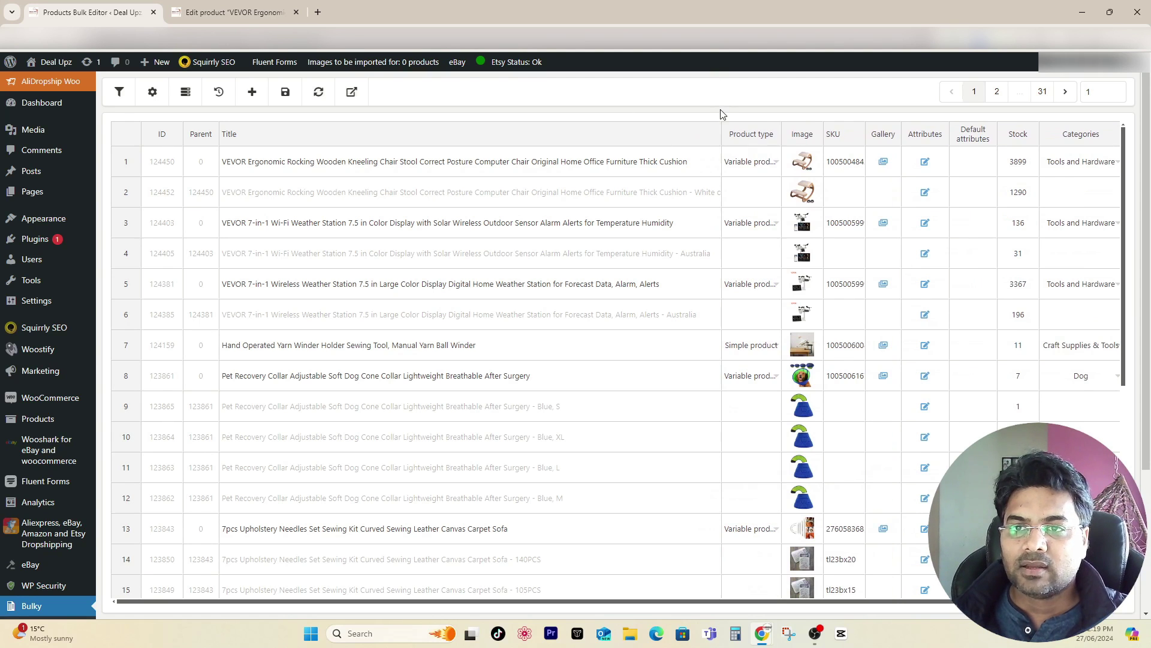
click(802, 195)
click(802, 195)
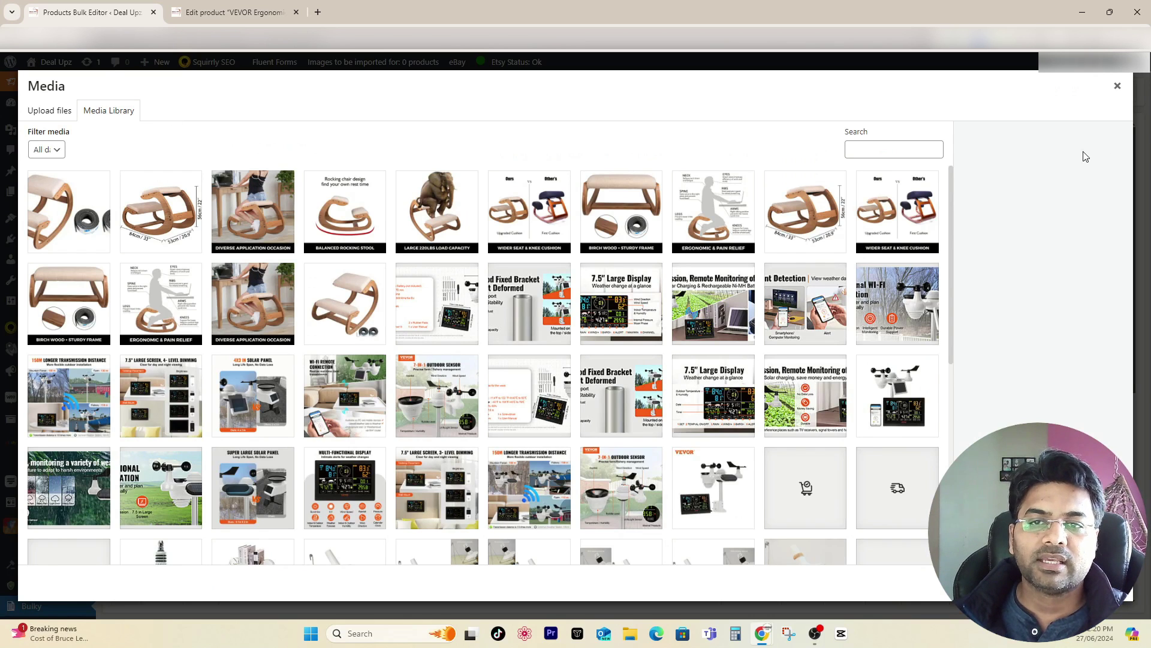
click(1117, 87)
click(858, 196)
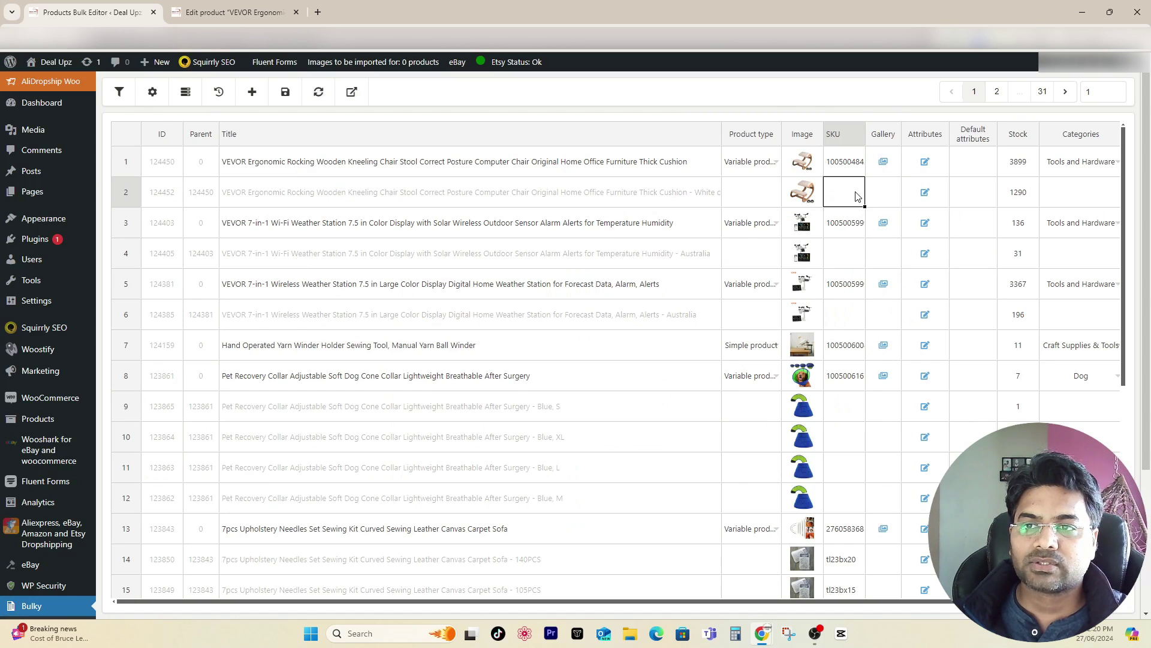
click(1019, 199)
click(1030, 171)
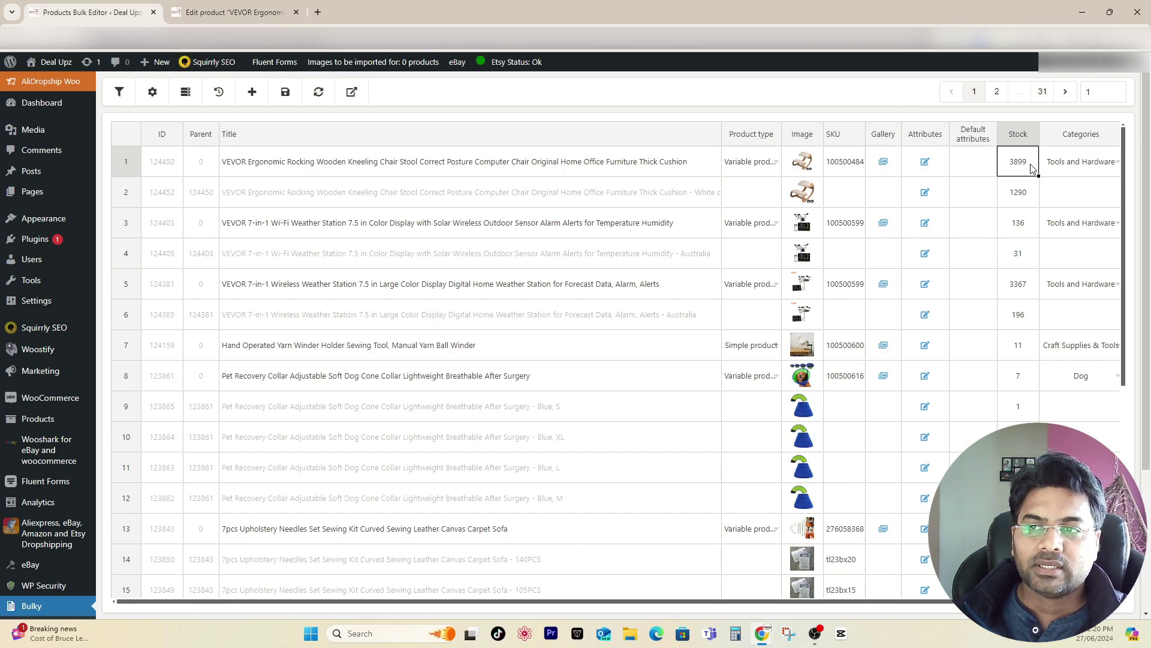
drag(636, 606, 797, 609)
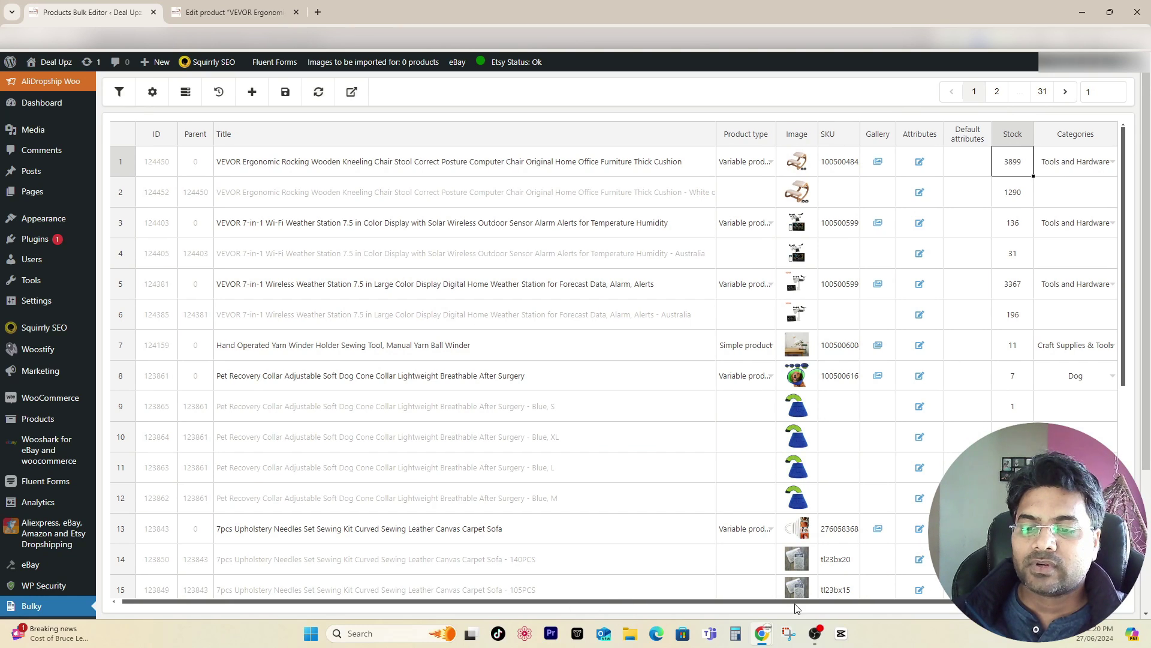
click(1078, 163)
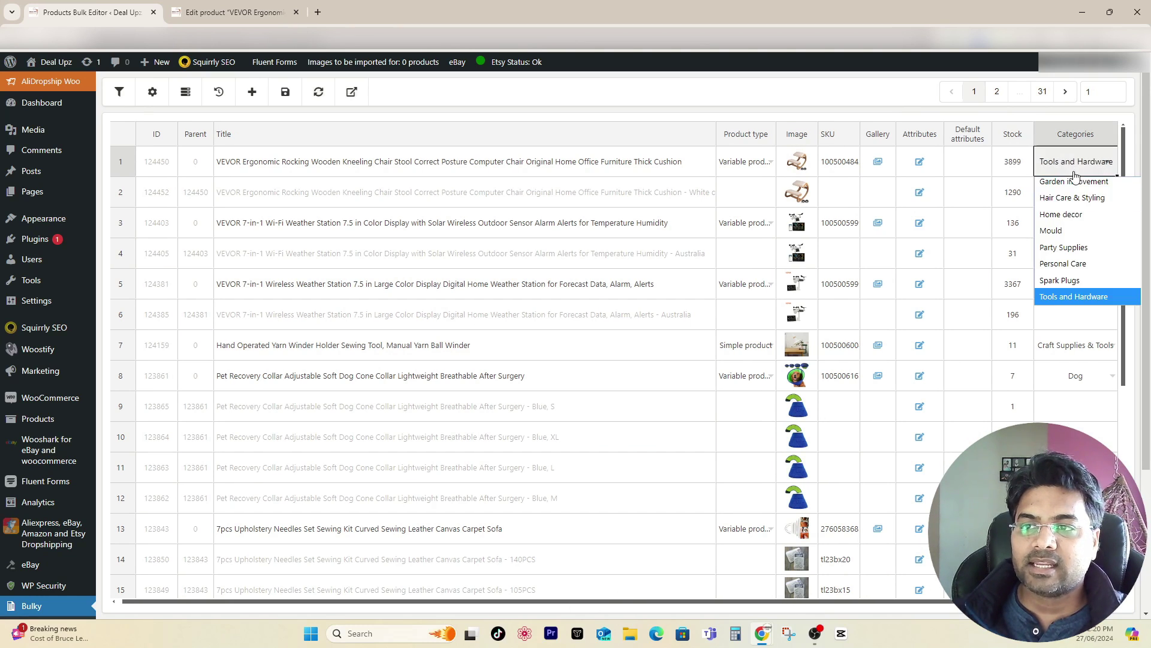
key(Escape)
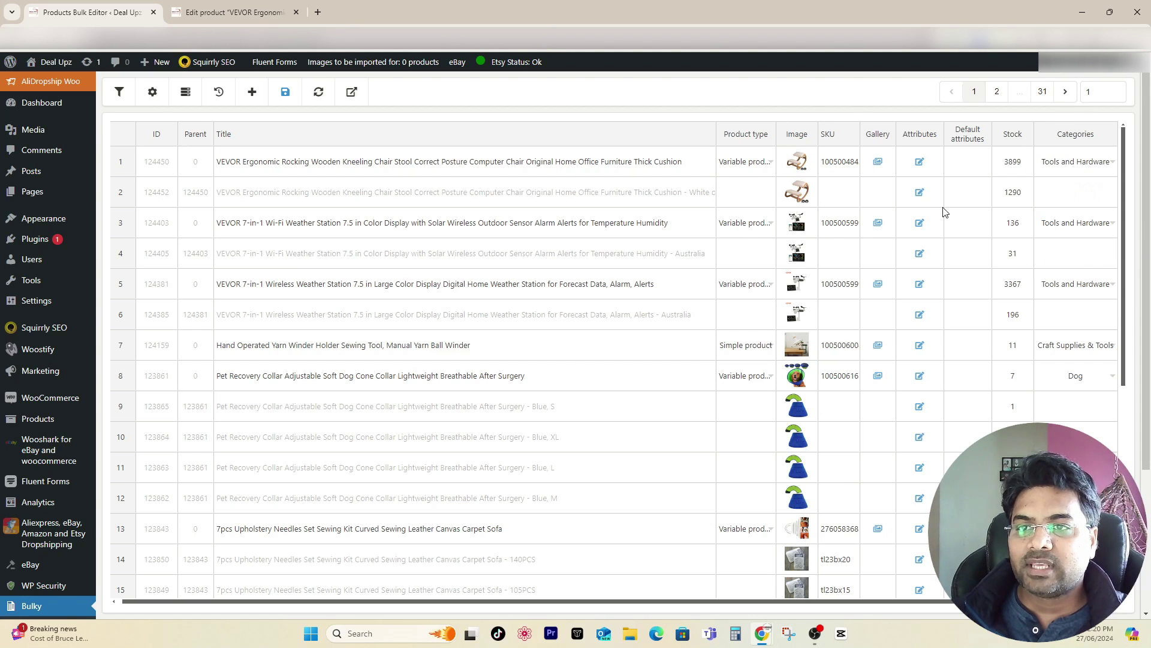
Step: Add Tags to the Fields to edit list in Bulky settings and save the settings
click(152, 93)
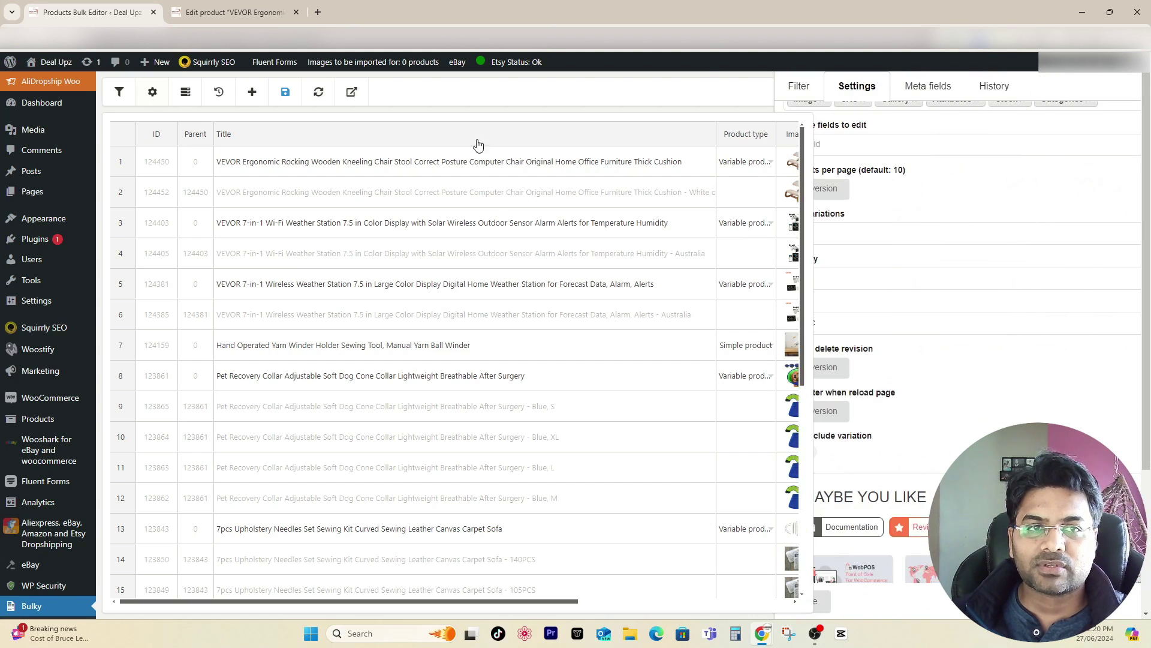
scroll(811, 144, up, 1)
click(1020, 135)
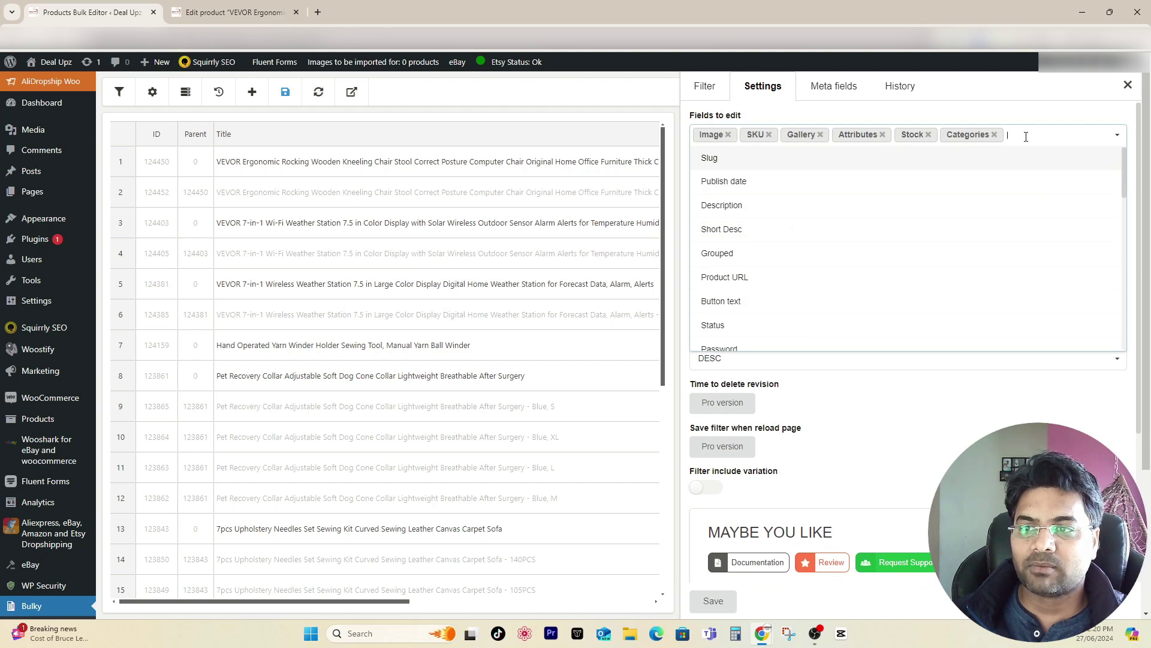
scroll(909, 287, down, 3)
scroll(790, 275, down, 2)
scroll(785, 278, down, 1)
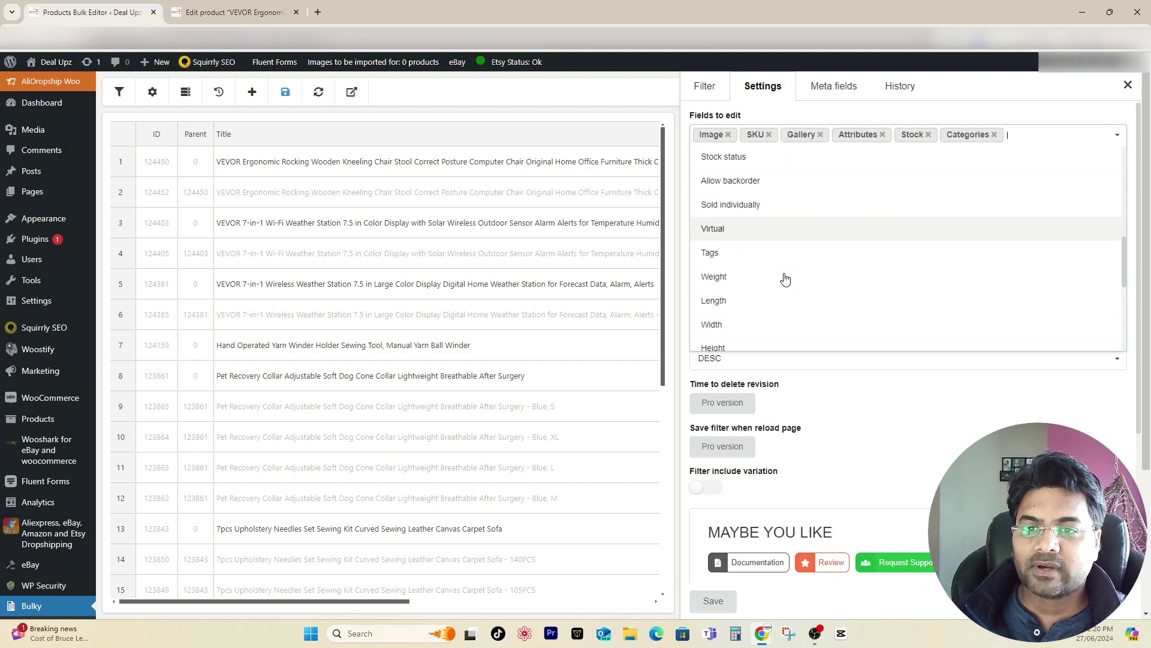
click(720, 252)
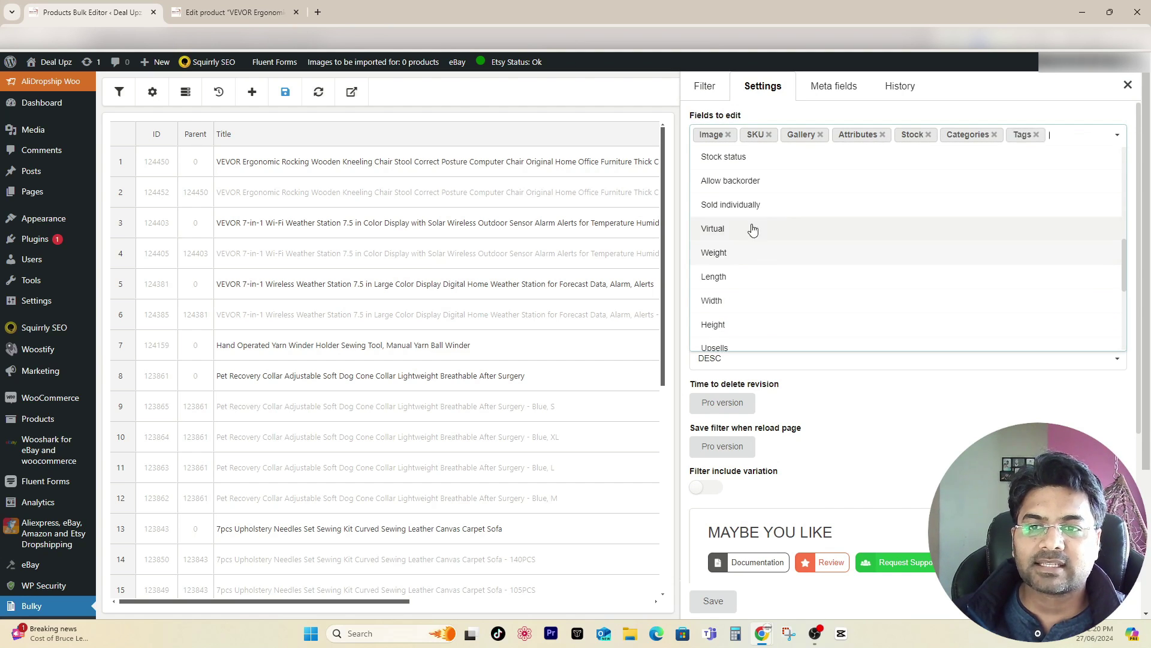
click(1065, 124)
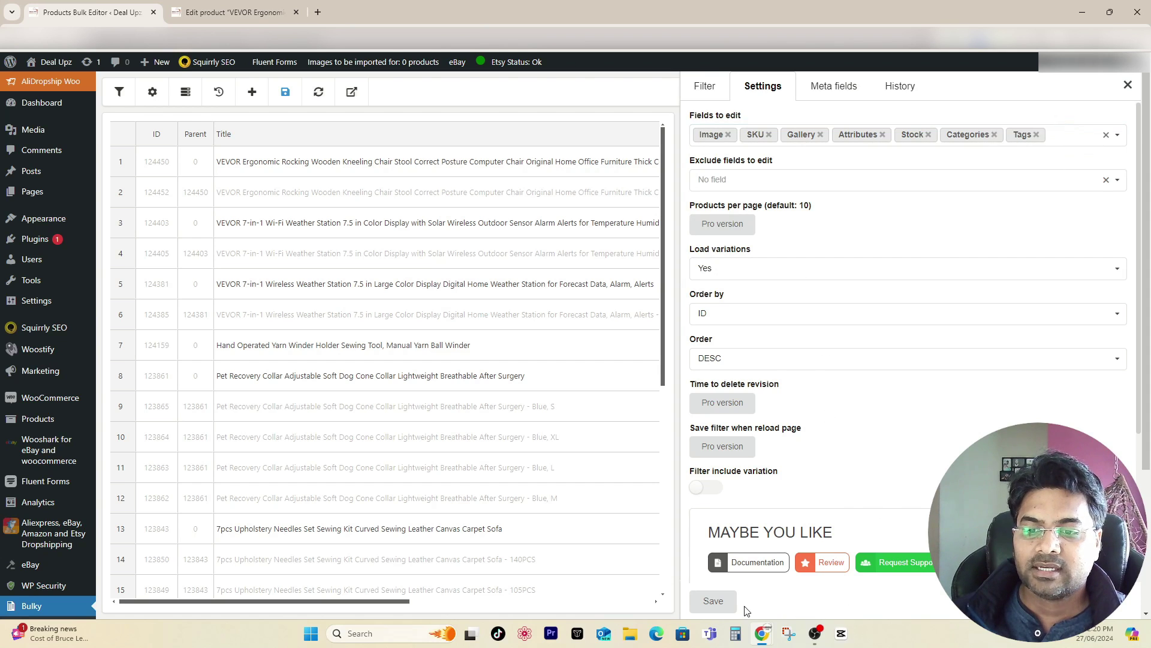
click(713, 601)
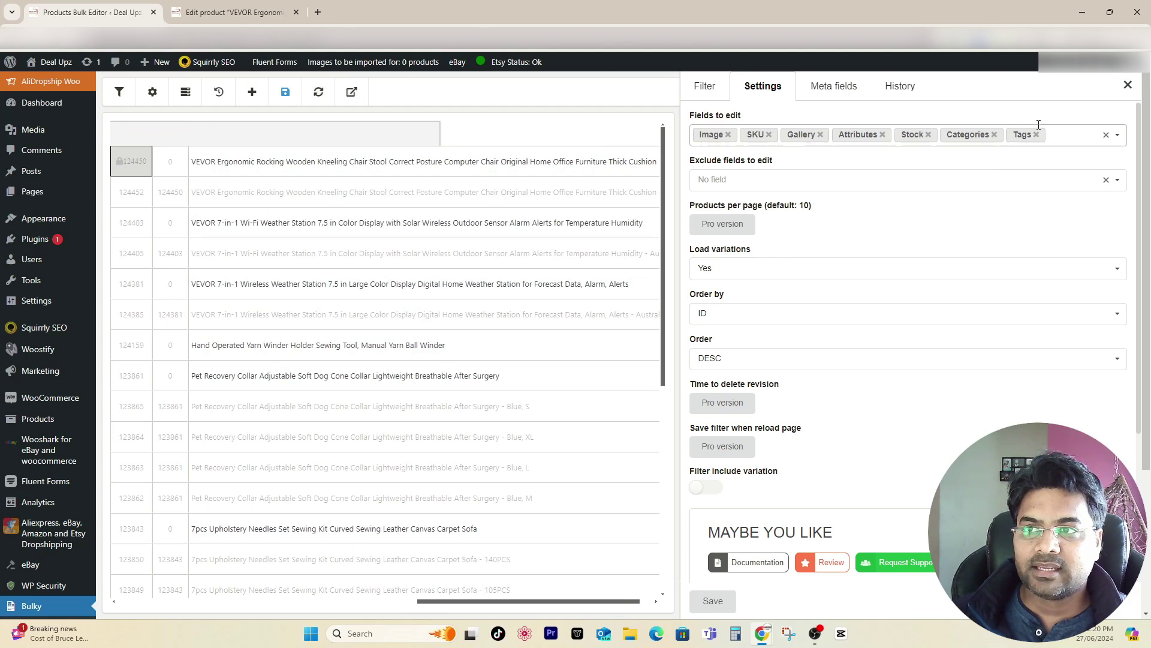
Step: Close Settings and add the tag 'chair' in the kneeling chair's Tags cell
click(1128, 85)
click(1076, 161)
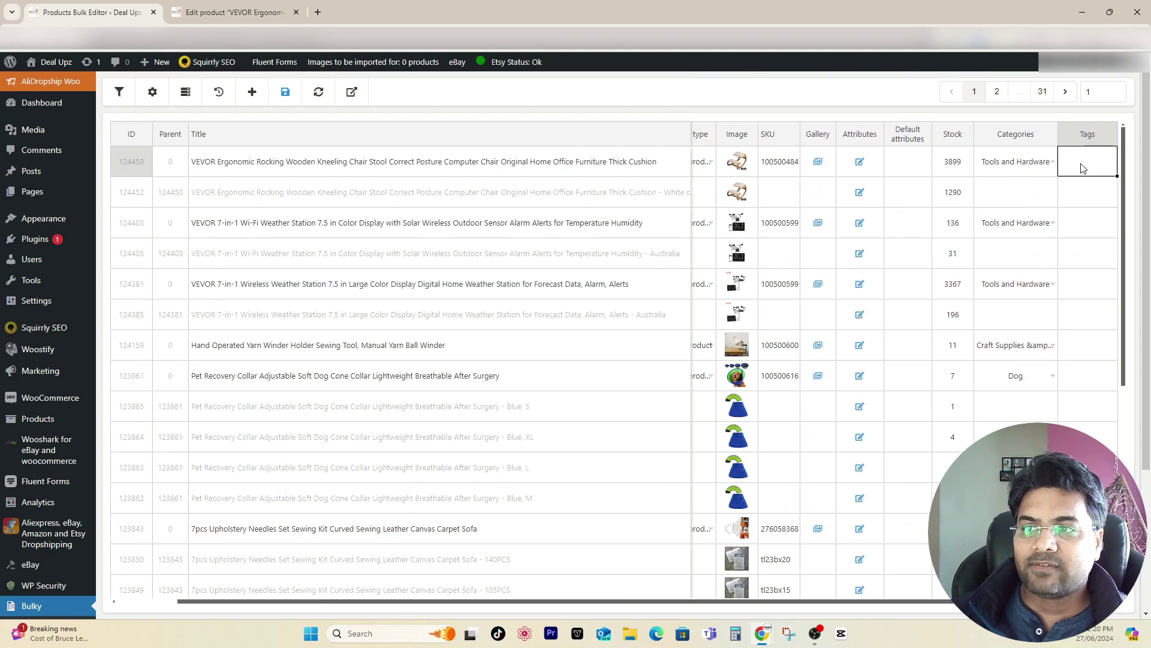
click(1082, 168)
click(962, 166)
text(c)
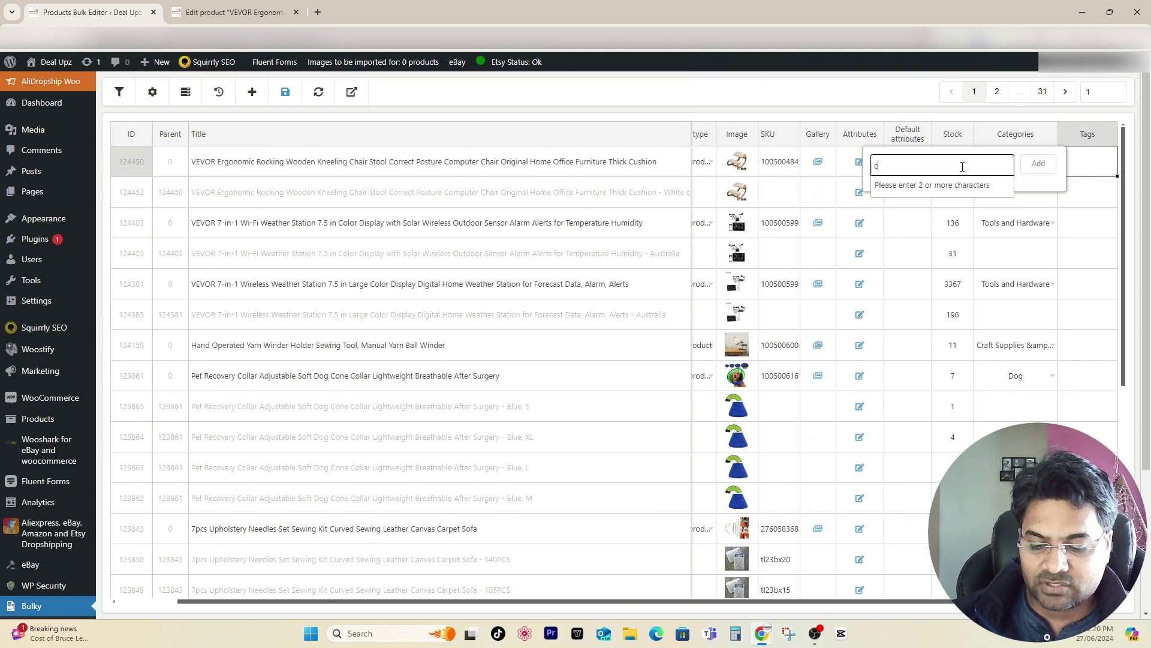
text(hair)
key(Return)
text(ergonomic chair)
click(1033, 166)
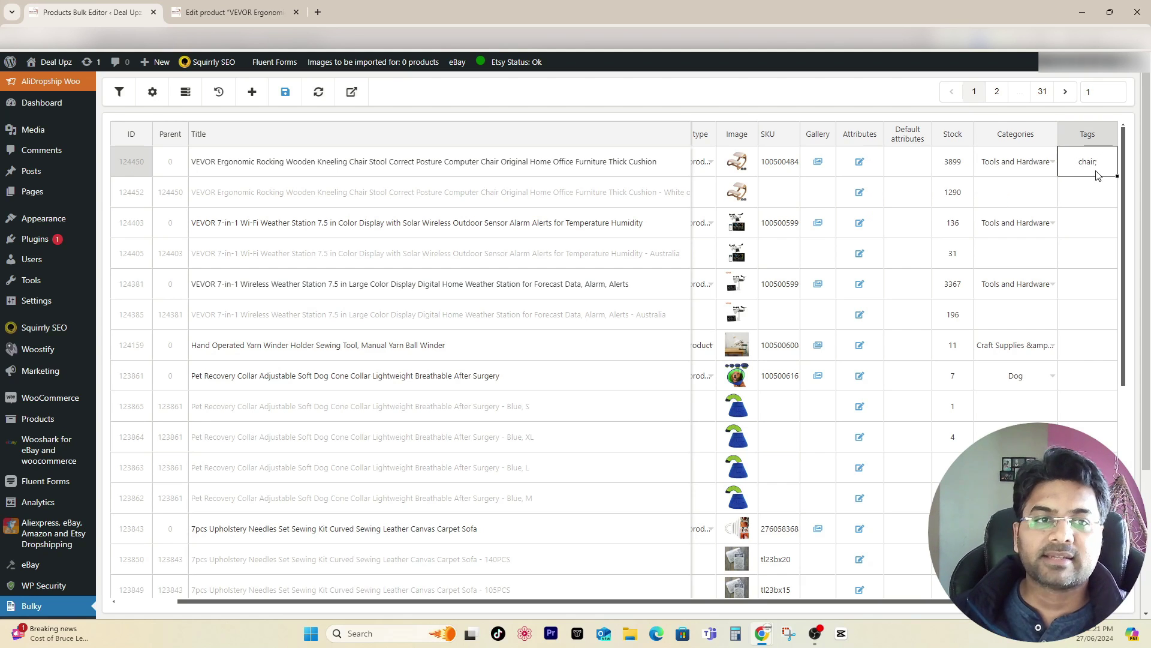
click(507, 160)
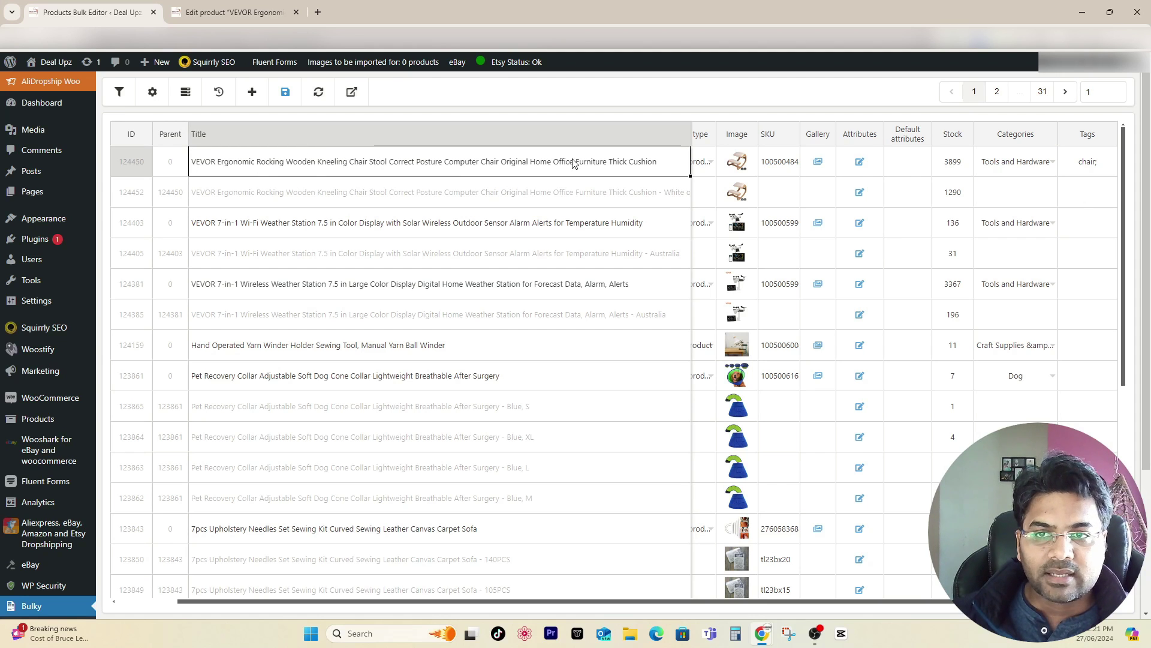
Step: Select cells in the chair row and try dragging its category down the Categories column
click(744, 162)
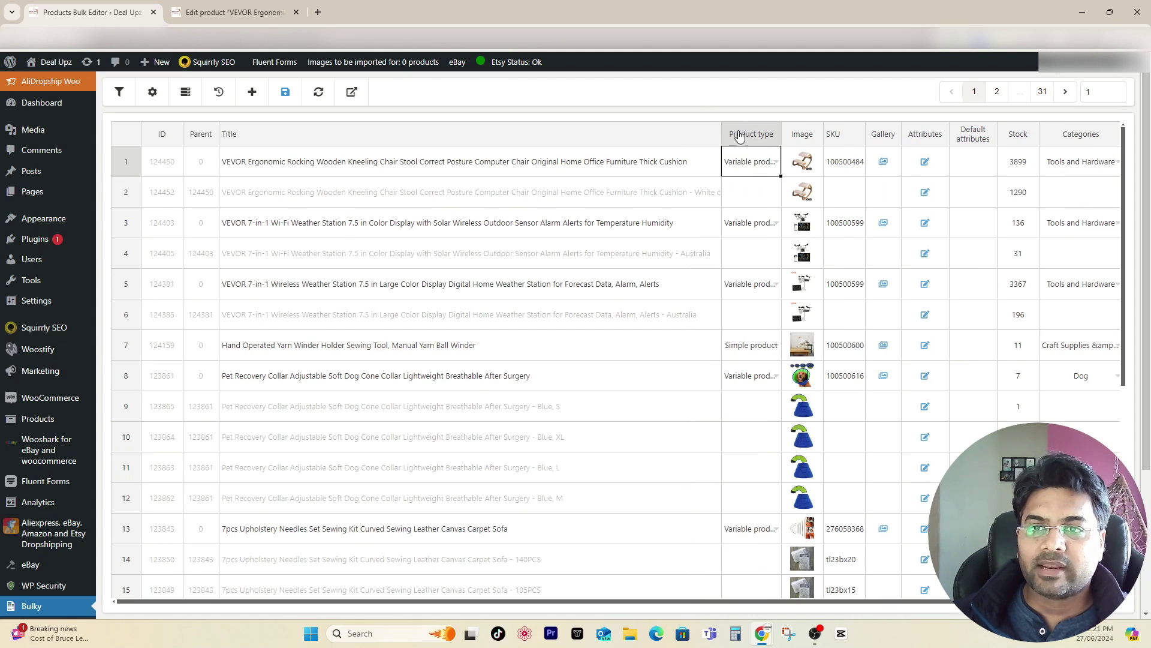
key(Escape)
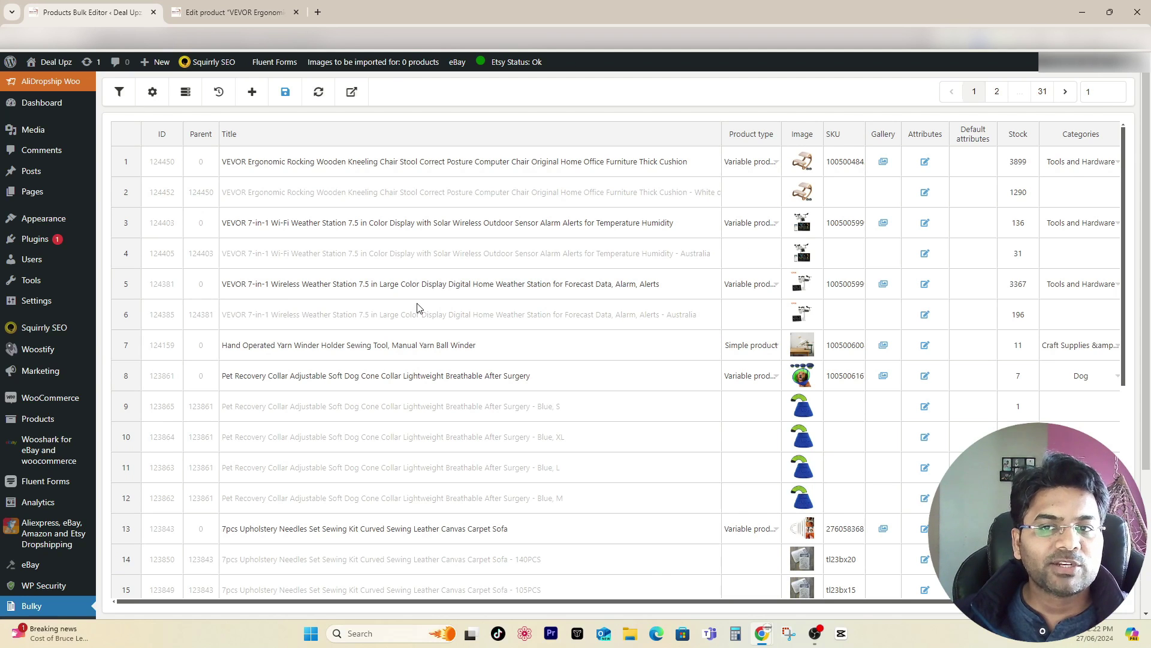
key(Home)
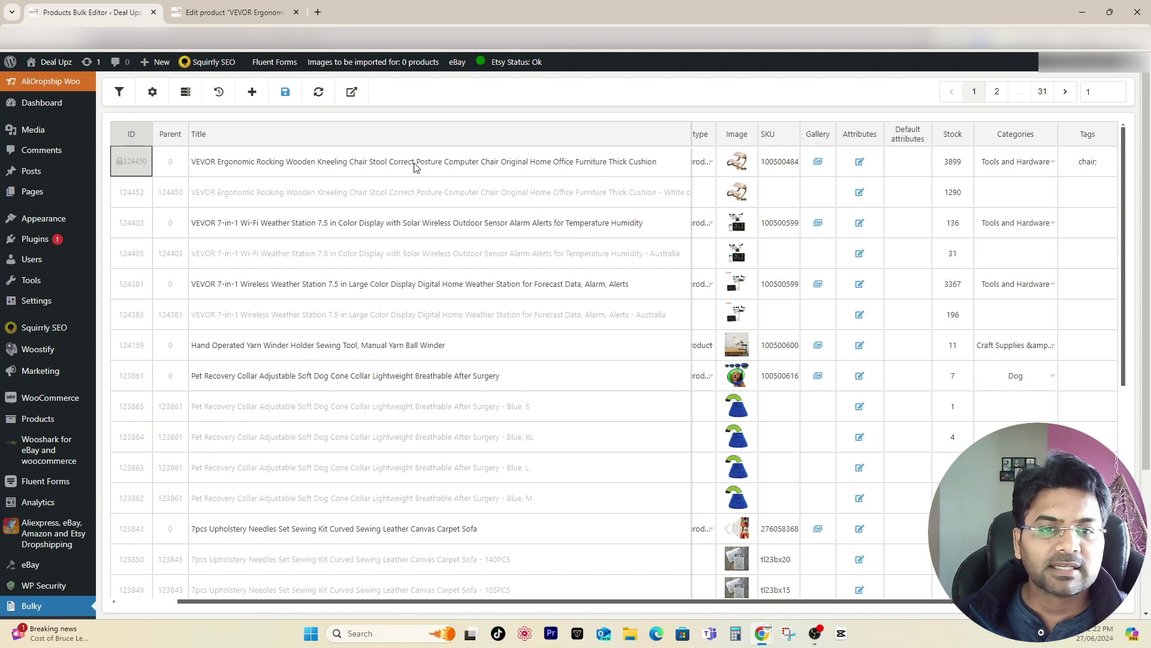
click(1022, 166)
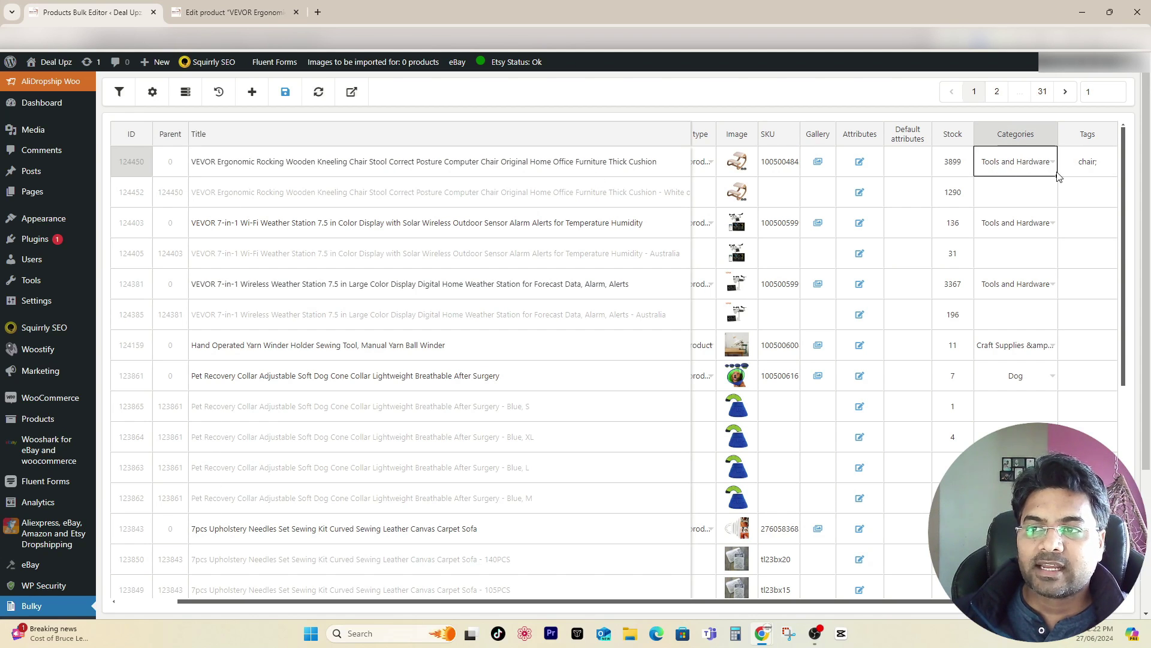
mouse_move(1058, 175)
mouse_down()
mouse_move(1055, 350)
mouse_move(1054, 316)
mouse_up()
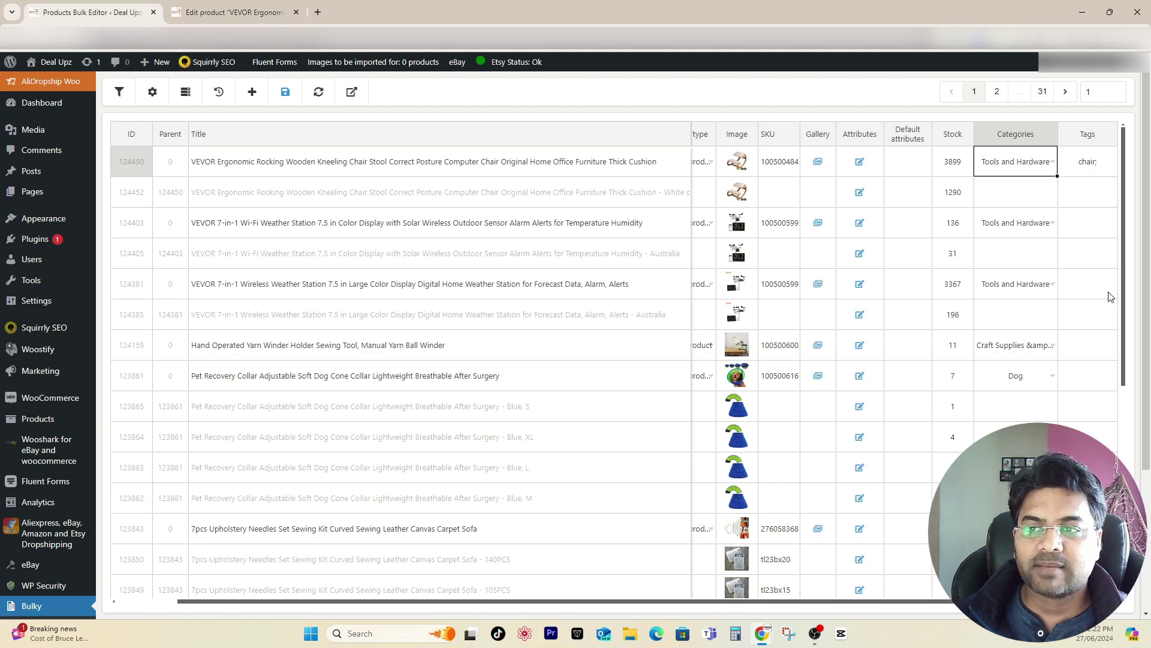
click(1016, 528)
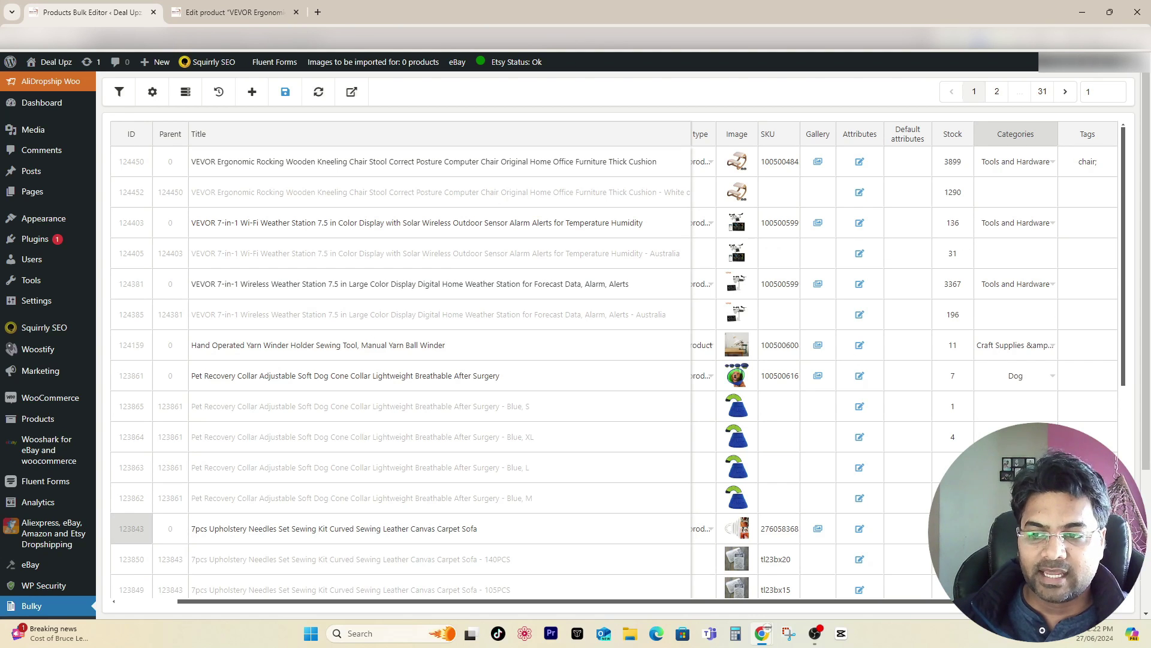
click(286, 93)
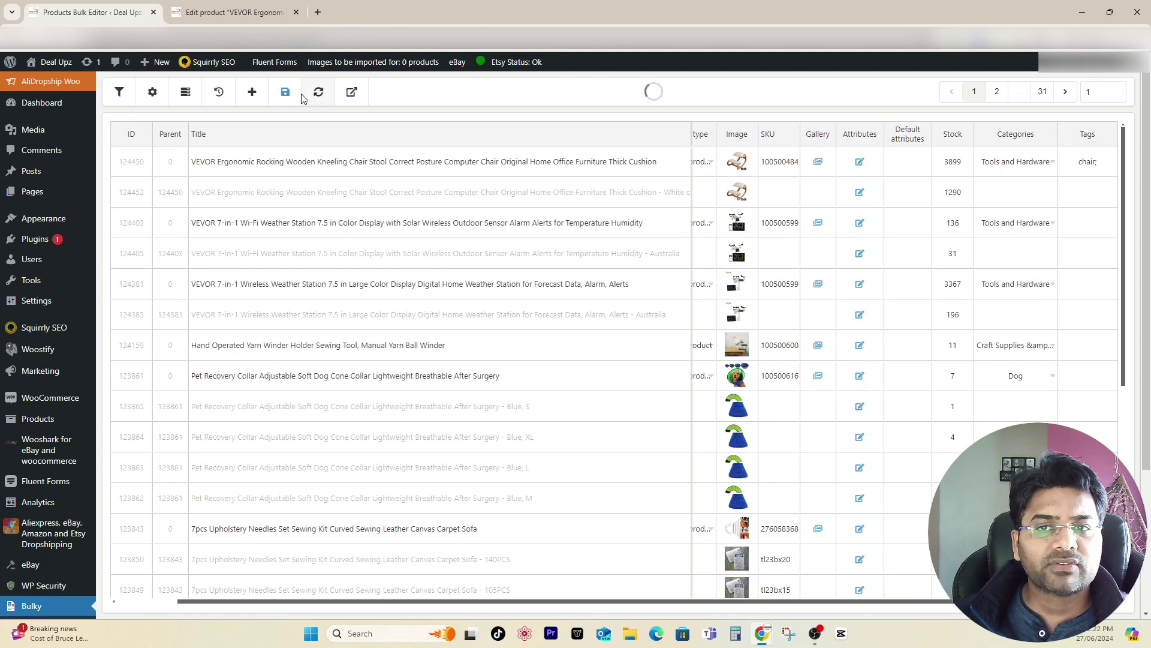